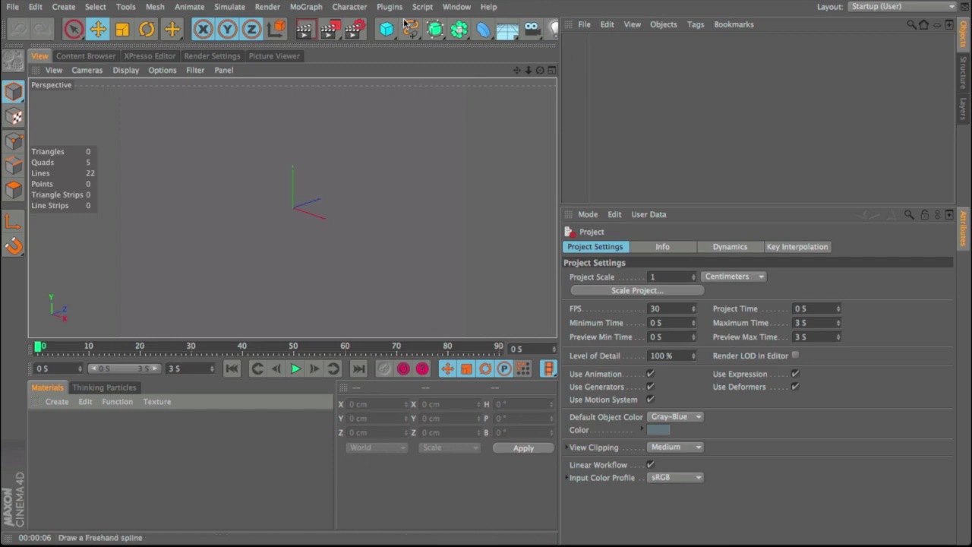
# Add a cube and size it into a 603 × 28 × 573 cm slab lowered to Y −42.2 cm
pyautogui.click(389, 31)
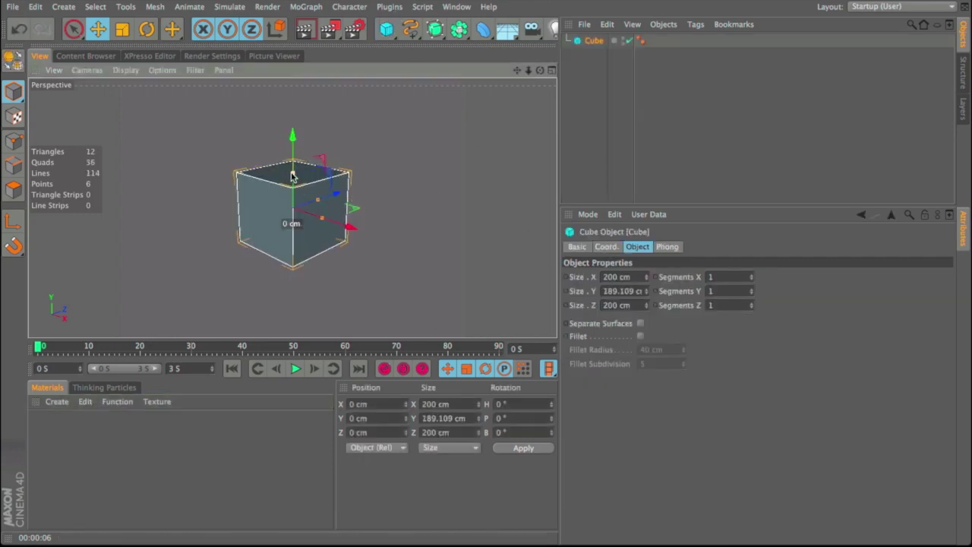
pyautogui.moveTo(292, 176); pyautogui.dragTo(353, 178)
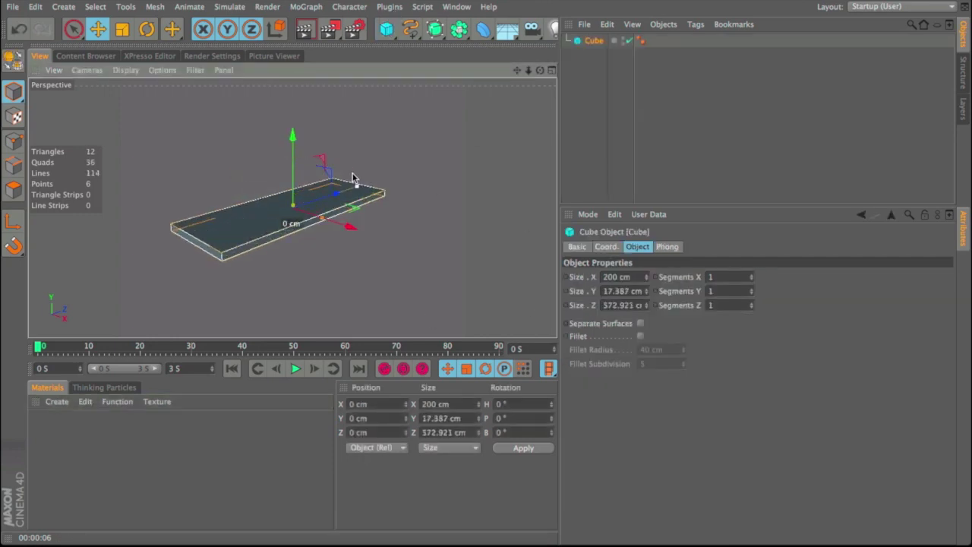
pyautogui.moveTo(326, 218); pyautogui.dragTo(293, 201)
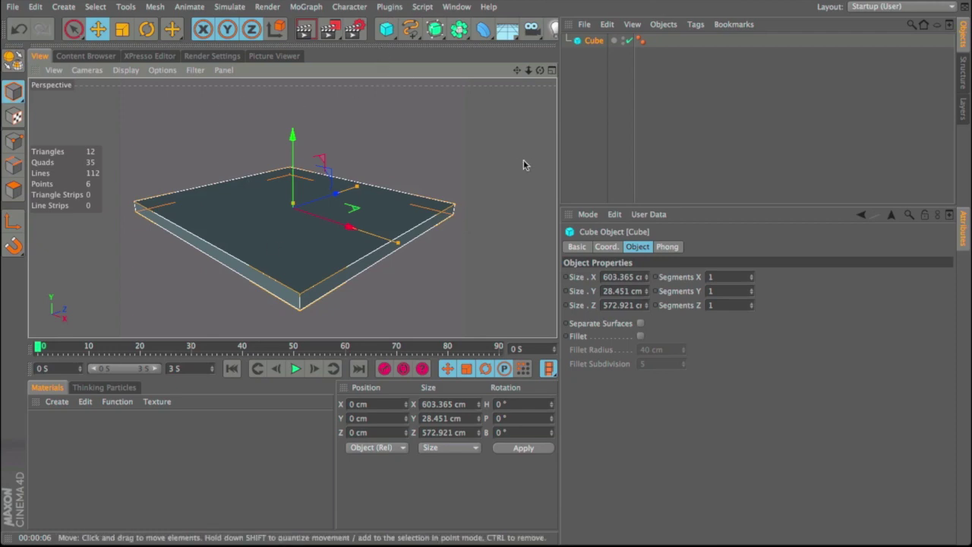
pyautogui.moveTo(297, 141); pyautogui.dragTo(296, 153)
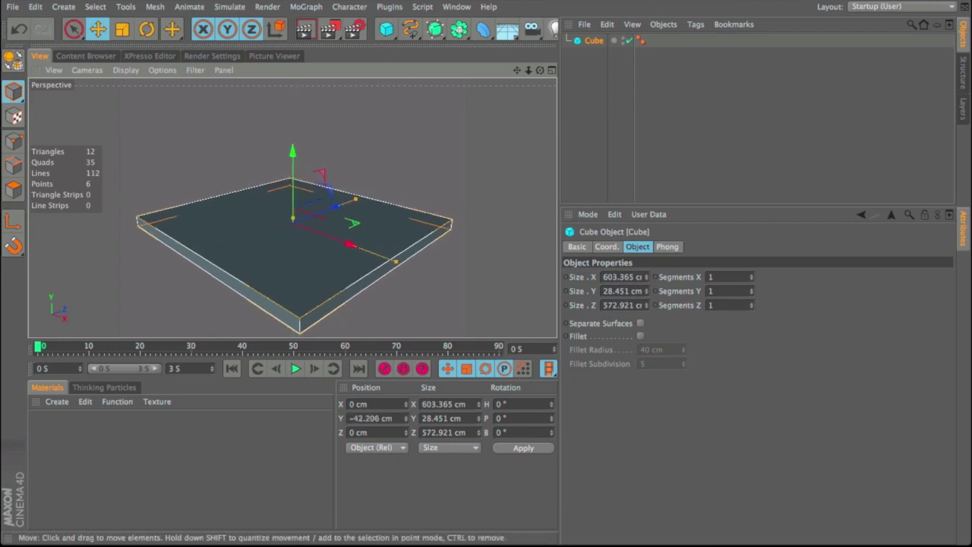
# Add a sphere with a 40 cm radius
pyautogui.click(391, 29)
pyautogui.click(646, 63)
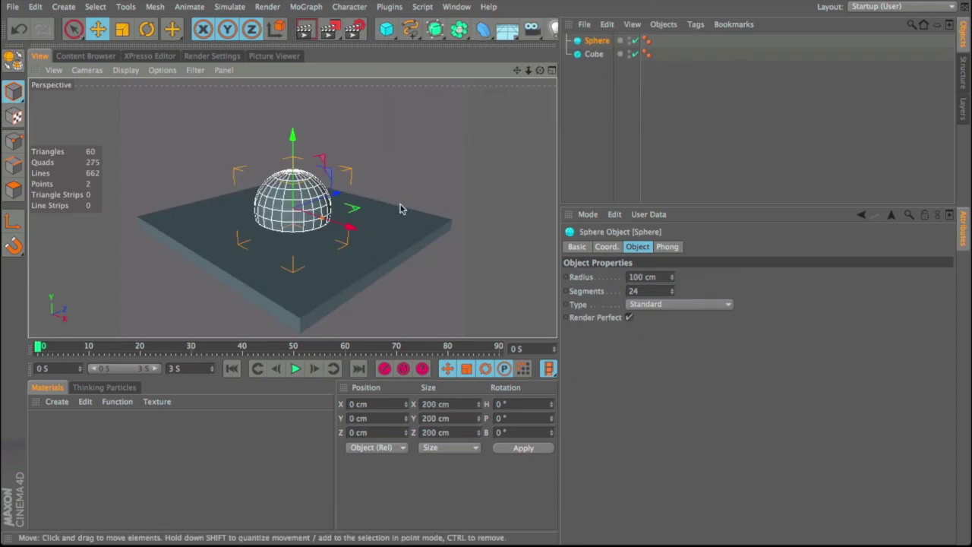
pyautogui.click(652, 278)
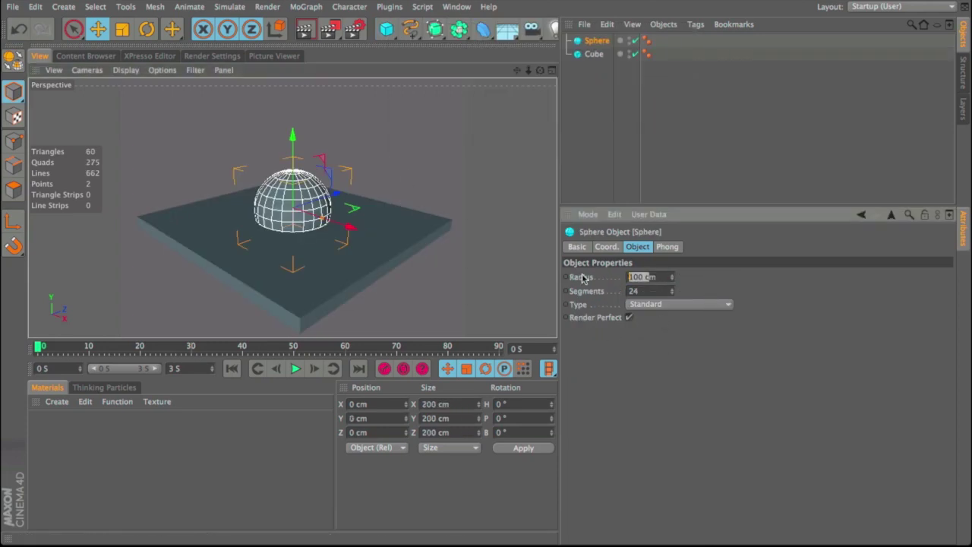
pyautogui.write('40')
pyautogui.press('Return')
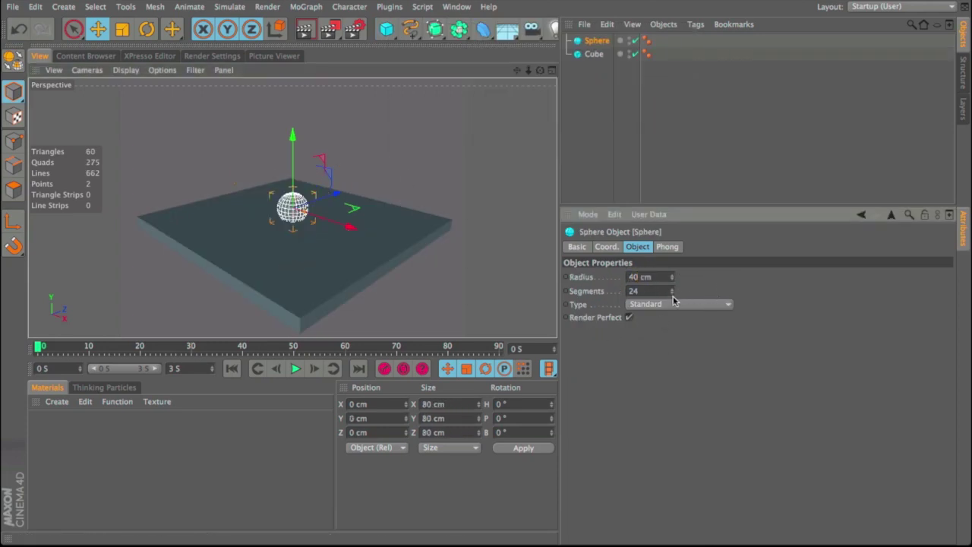
# Give the sphere 50 segments and raise it above the slab to Y 129.866 cm
pyautogui.click(634, 292)
pyautogui.write('70')
pyautogui.press('Return')
pyautogui.moveTo(292, 130); pyautogui.dragTo(295, 82)
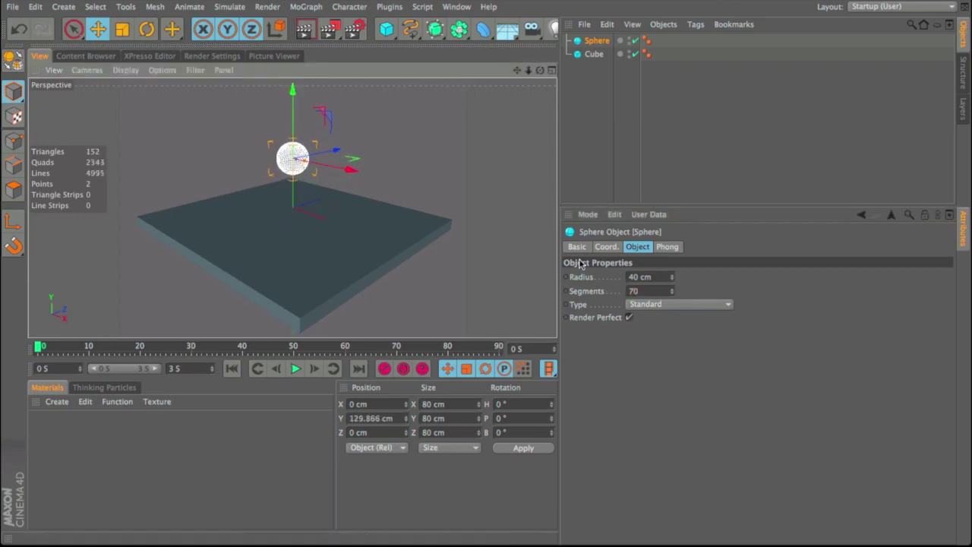
pyautogui.click(637, 291)
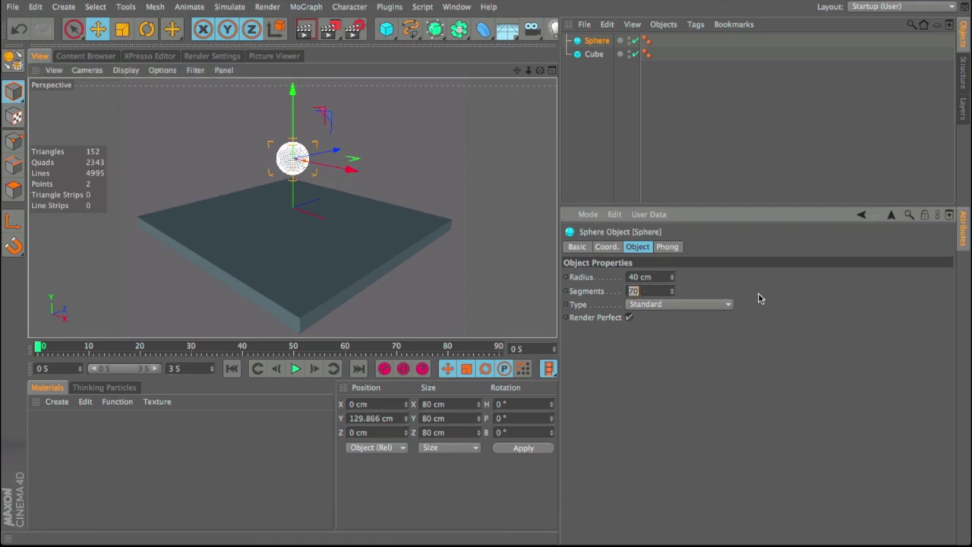
pyautogui.write('50')
pyautogui.press('Return')
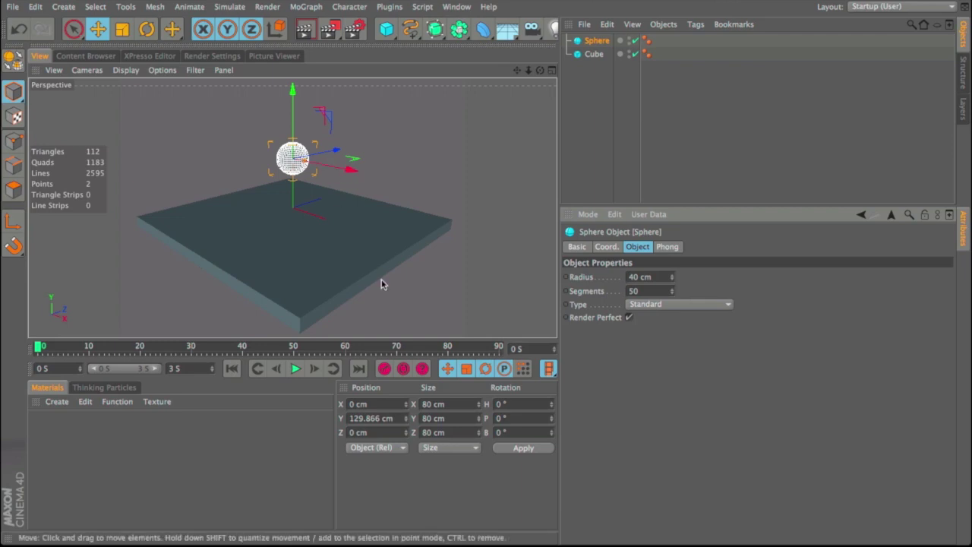
pyautogui.keyDown('alt'); pyautogui.moveTo(300, 221); pyautogui.dragTo(449, 210); pyautogui.keyUp('alt')
# Open NitroBlast's Auto tab and add the Cube as the static object
pyautogui.click(389, 7)
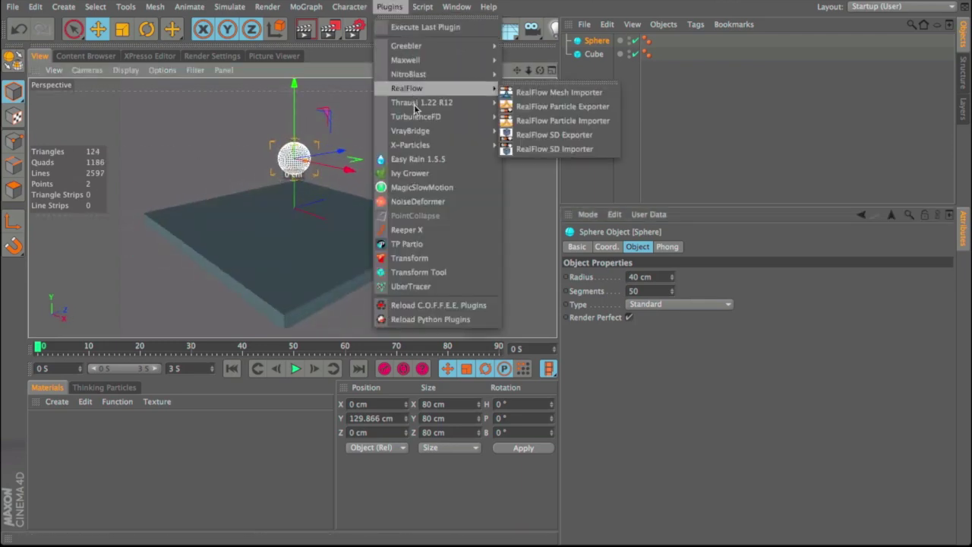
pyautogui.moveTo(425, 73)
pyautogui.click(561, 108)
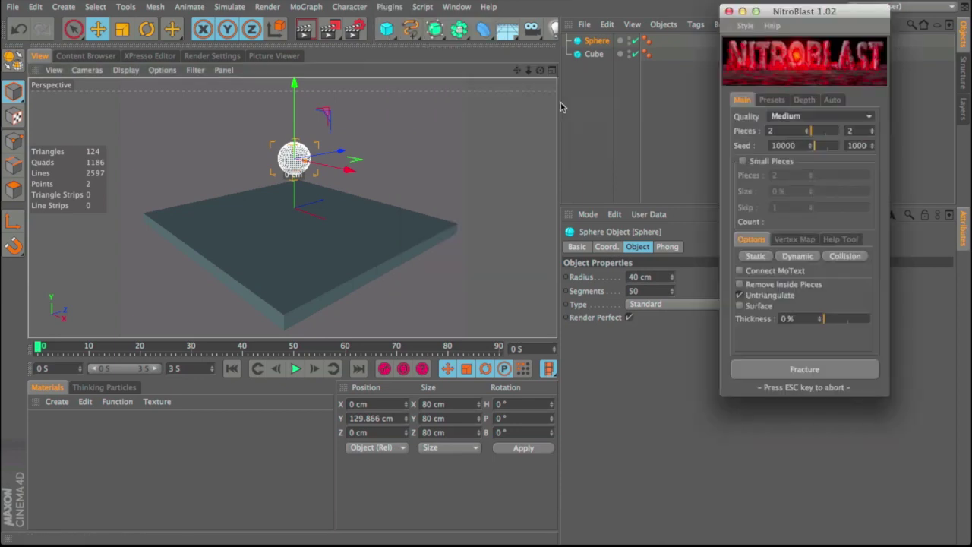
pyautogui.moveTo(793, 12); pyautogui.dragTo(787, 92)
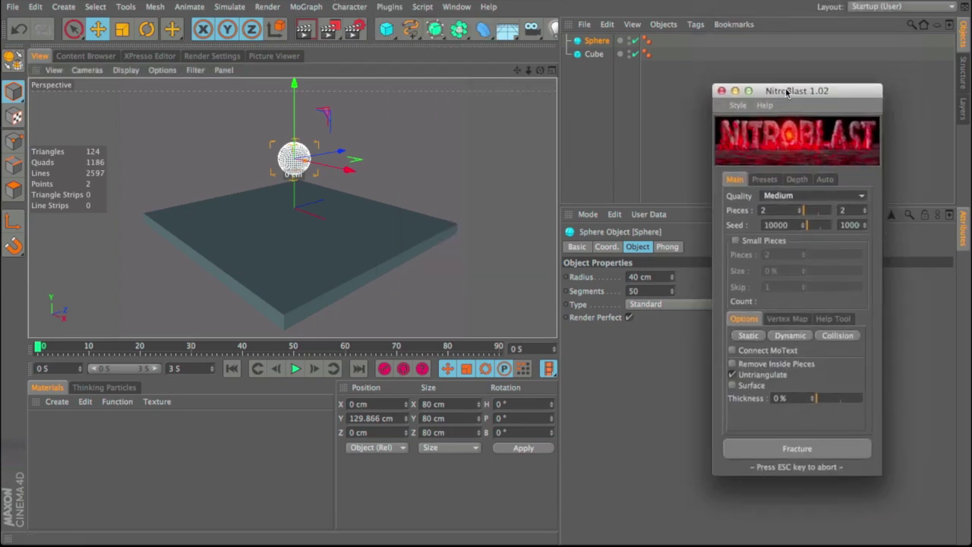
pyautogui.click(823, 180)
pyautogui.click(594, 54)
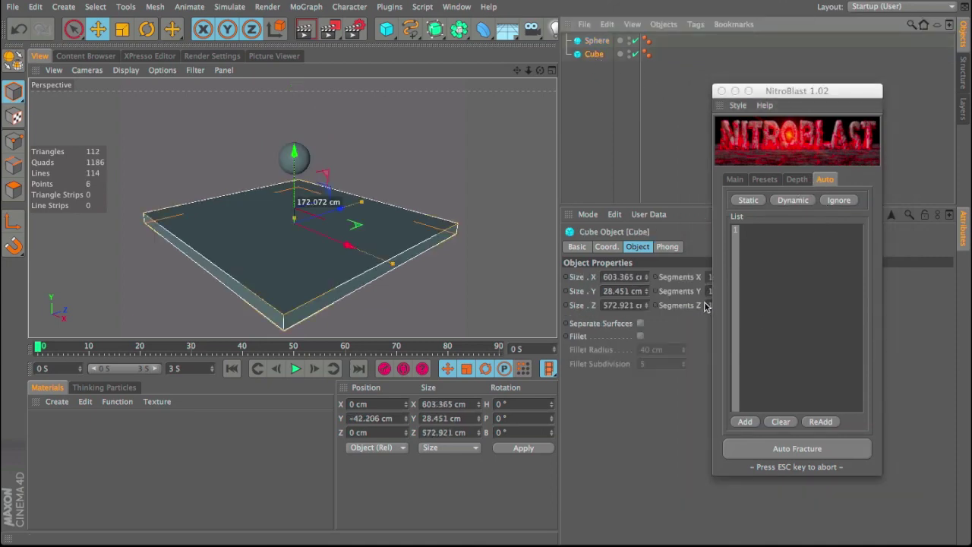
pyautogui.click(828, 183)
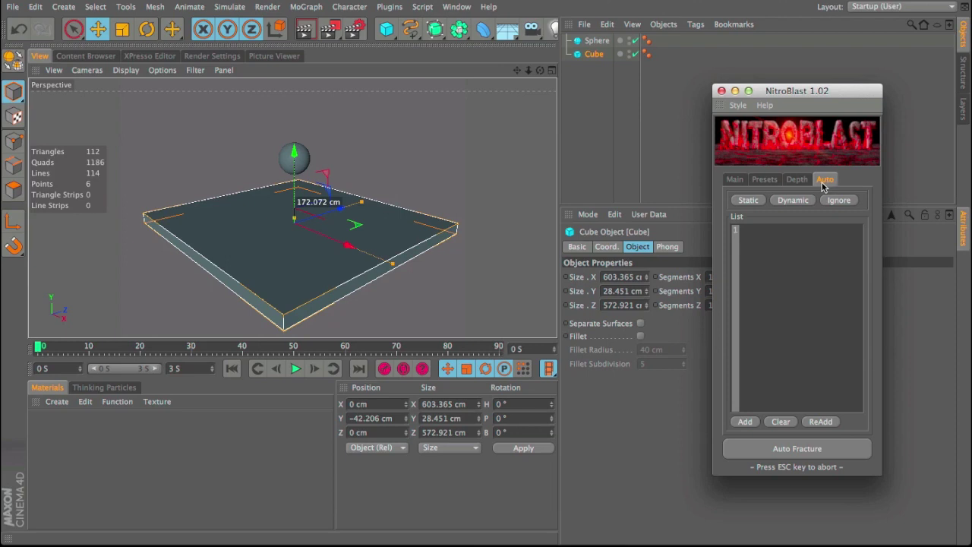
pyautogui.click(593, 54)
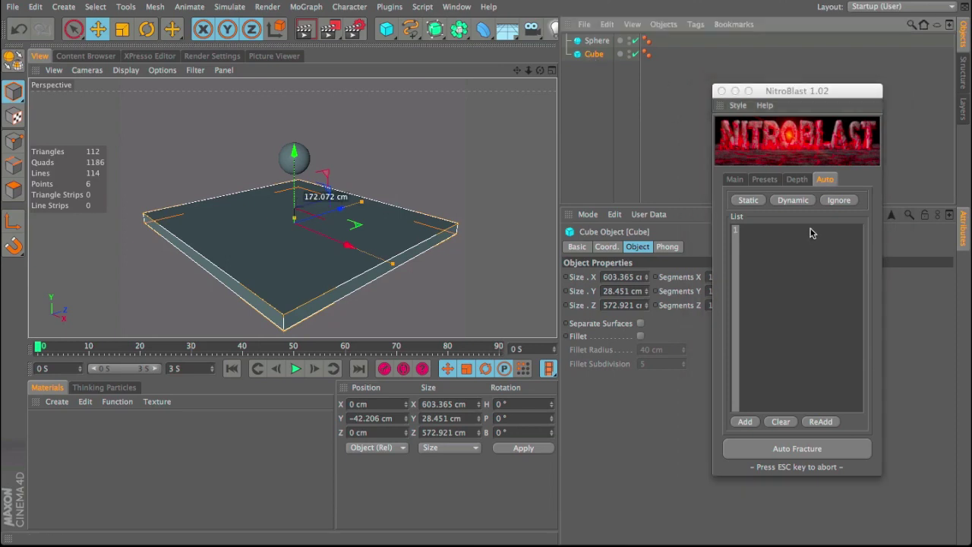
pyautogui.click(750, 200)
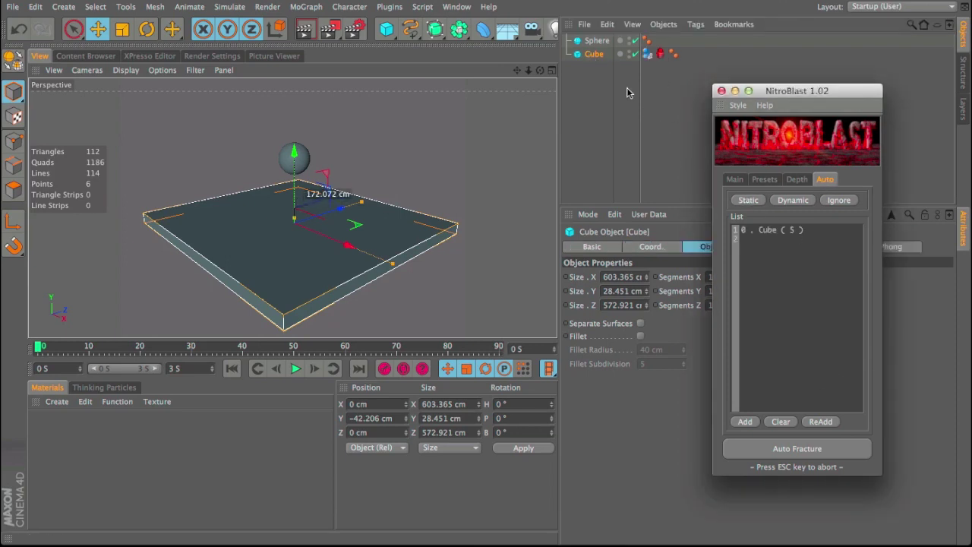
# Add the Sphere as the dynamic object and auto-fracture the slab
pyautogui.click(596, 40)
pyautogui.click(793, 201)
pyautogui.click(794, 201)
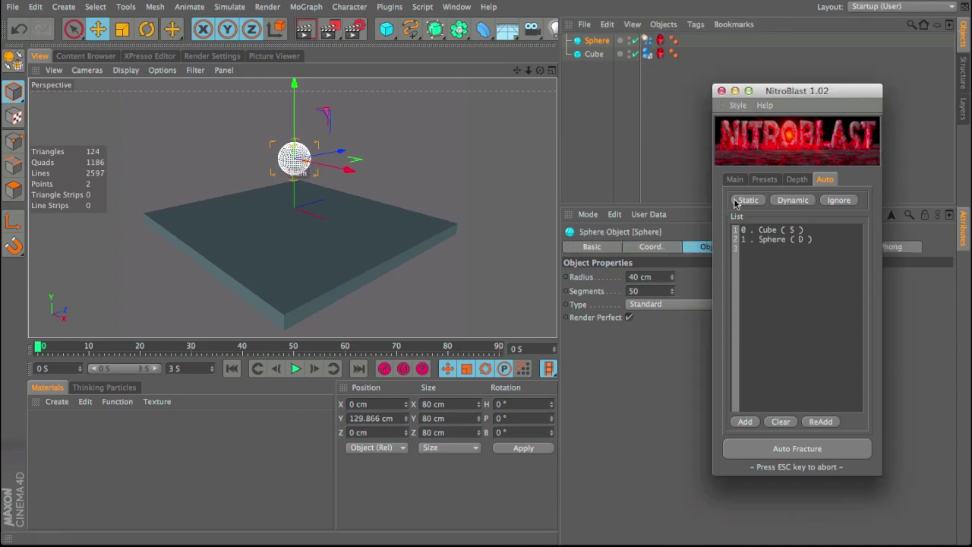
pyautogui.click(589, 54)
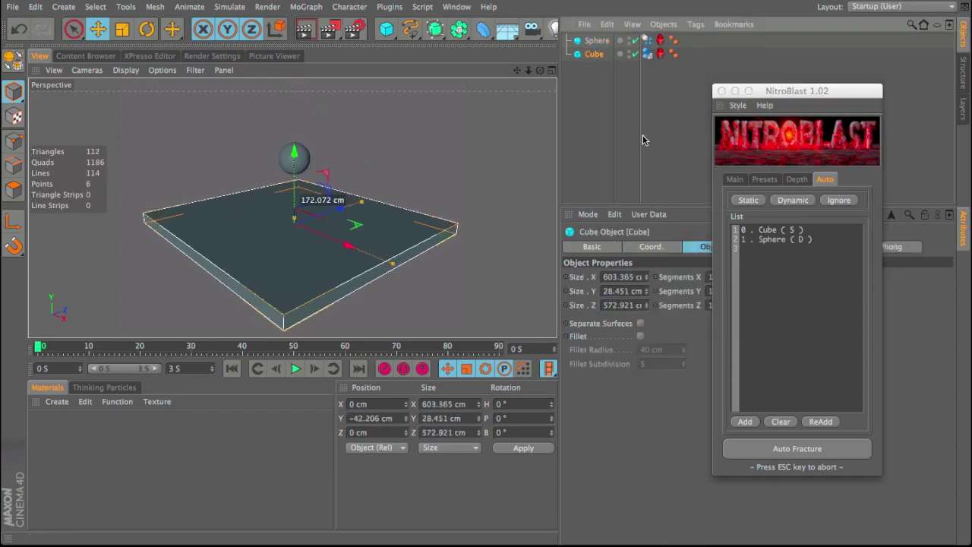
pyautogui.click(773, 454)
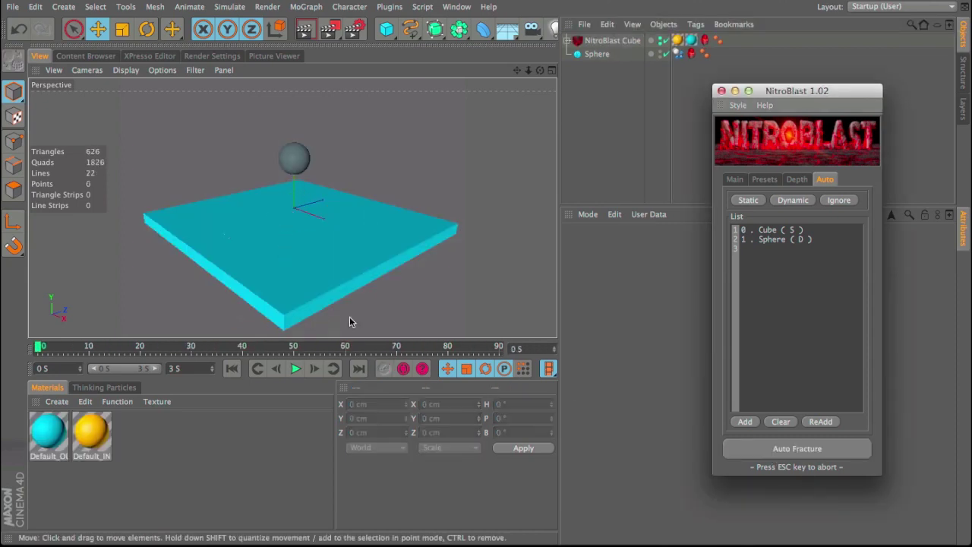
# Preview the impact simulation on the NitroBlast Cube, then rewind to the first frame
pyautogui.click(619, 40)
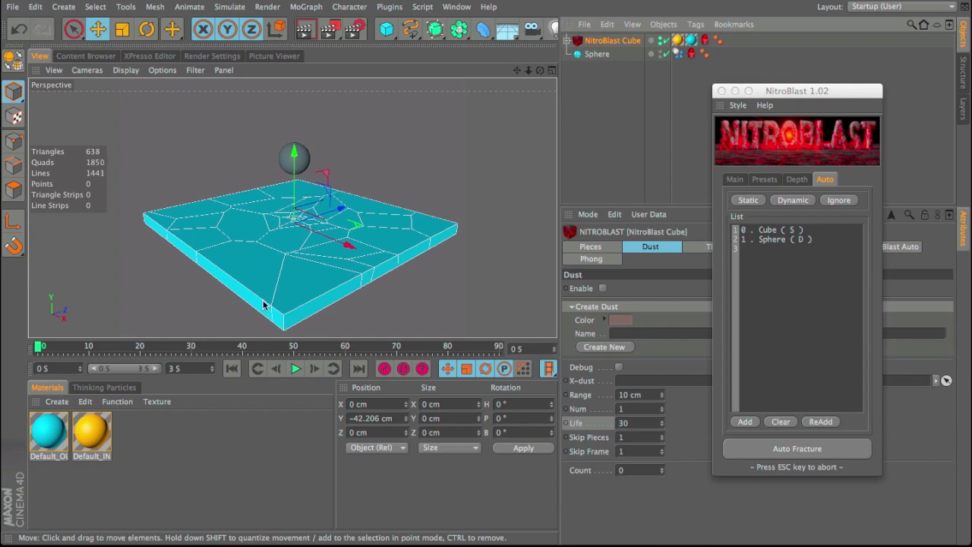
pyautogui.click(296, 368)
pyautogui.click(295, 368)
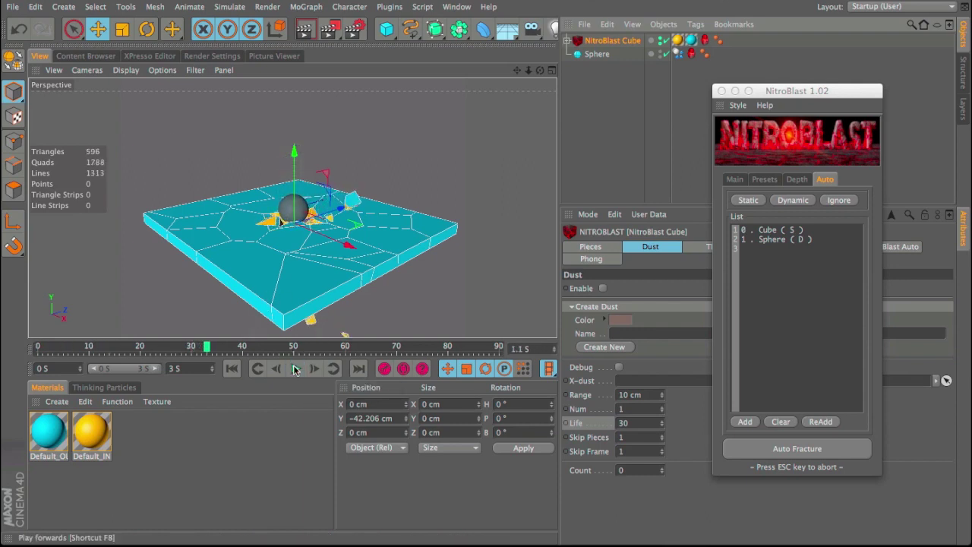
pyautogui.click(232, 369)
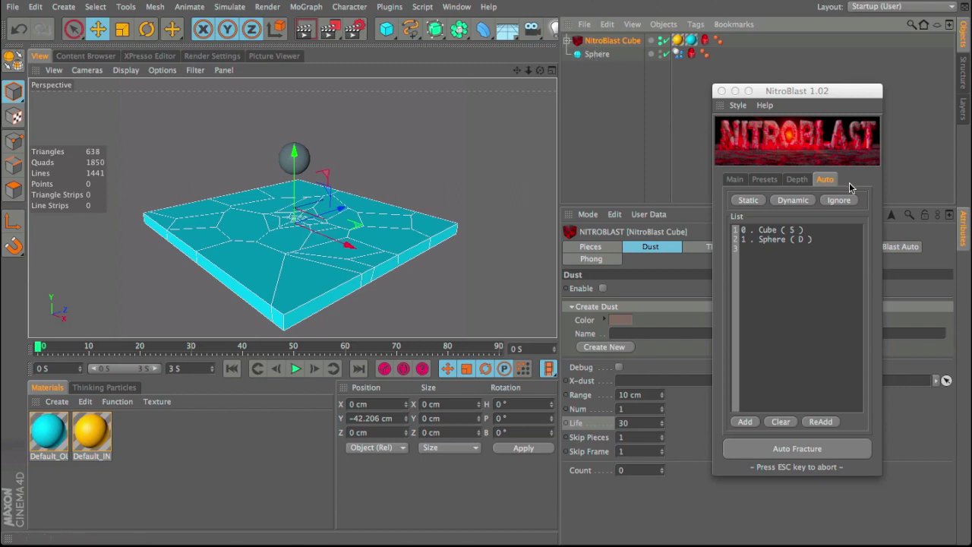
# Apply the Stone Dark preset style to the fractured slab
pyautogui.click(765, 180)
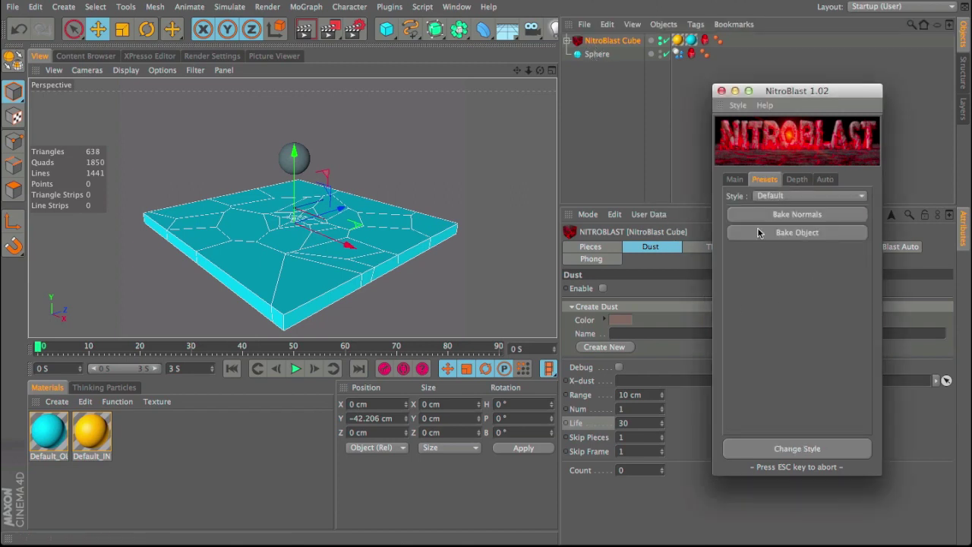
pyautogui.click(758, 196)
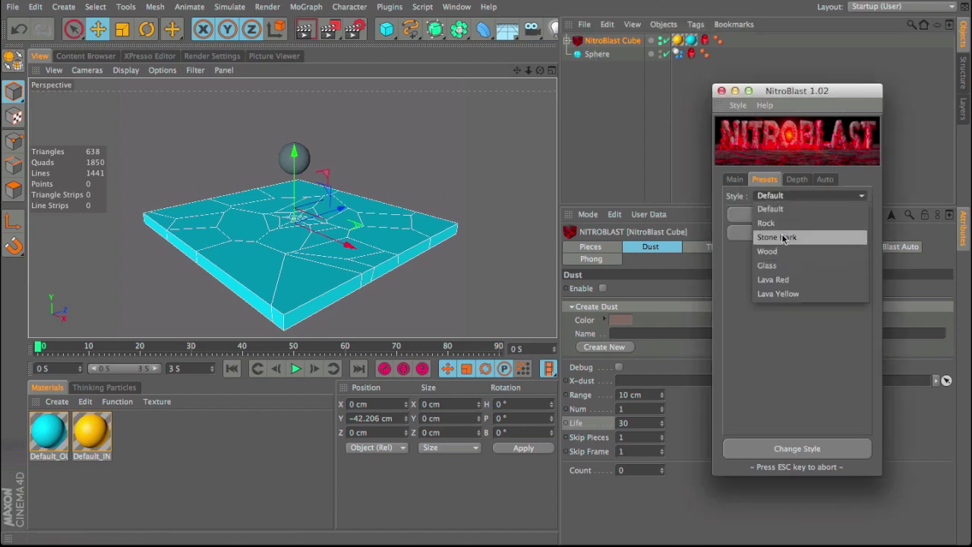
pyautogui.click(784, 236)
pyautogui.click(790, 449)
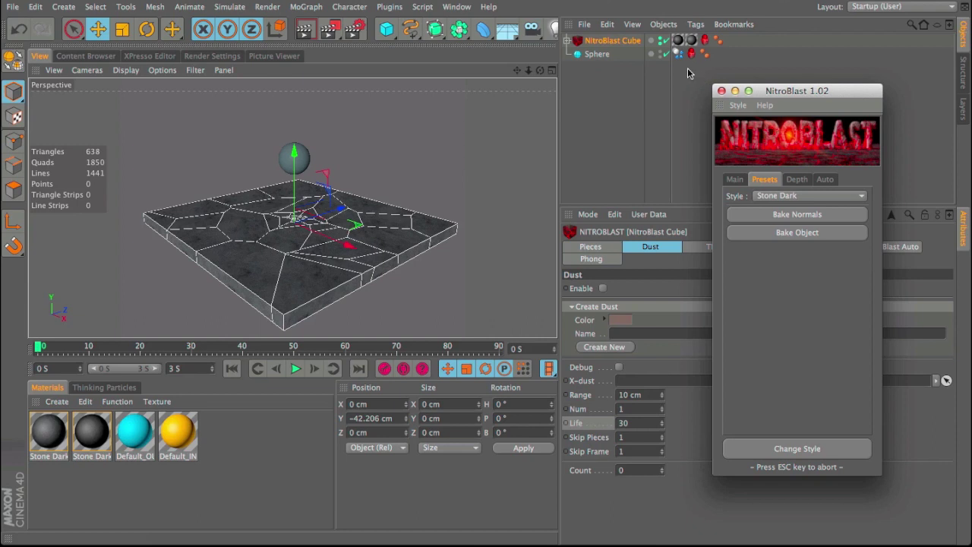
# Set NitroBlast Pieces to 100 and re-run Auto Fracture on the NitroBlast Cube
pyautogui.click(597, 54)
pyautogui.click(691, 53)
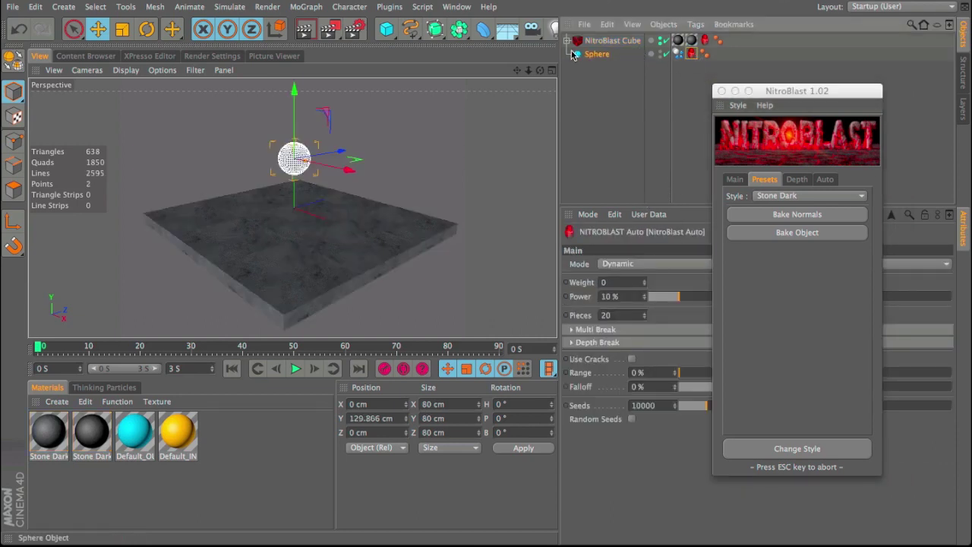
pyautogui.moveTo(784, 97); pyautogui.dragTo(902, 35)
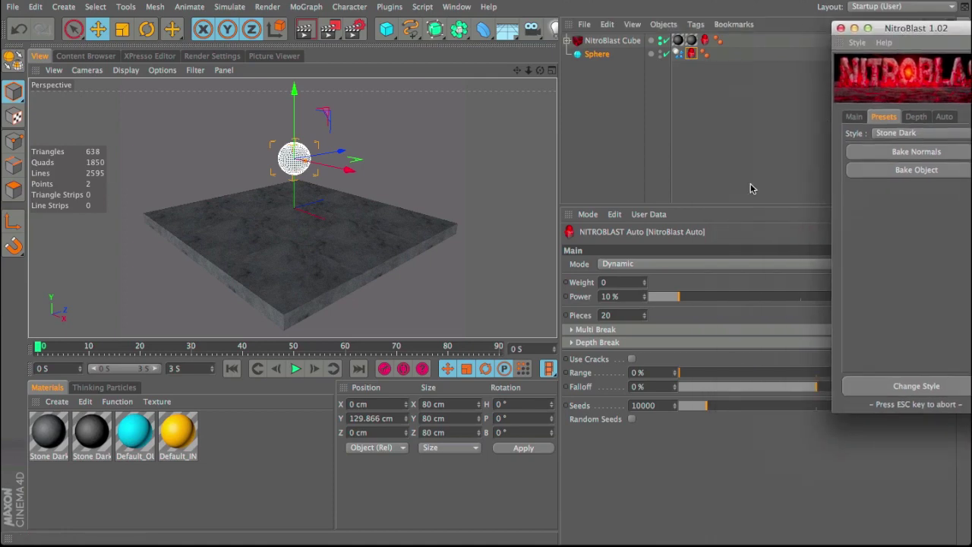
pyautogui.click(624, 314)
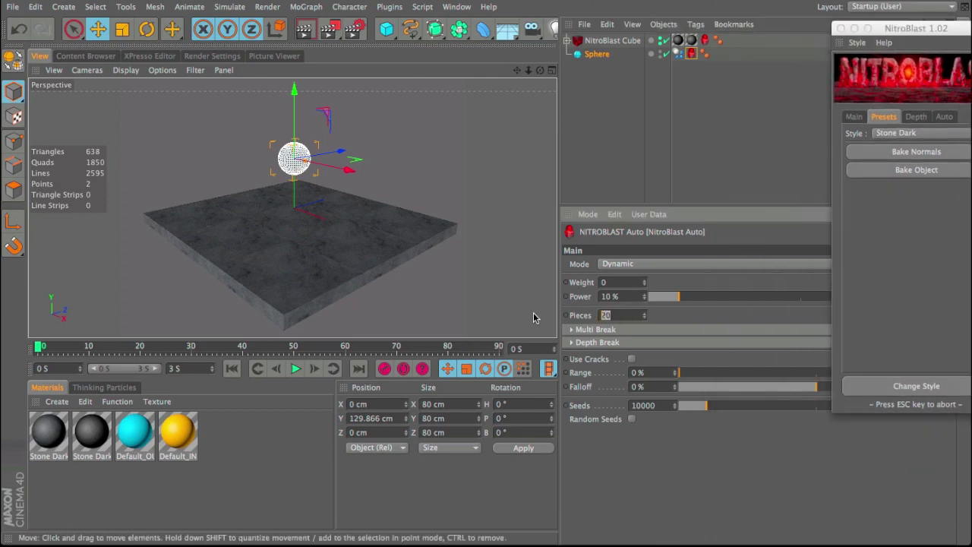
pyautogui.write('100')
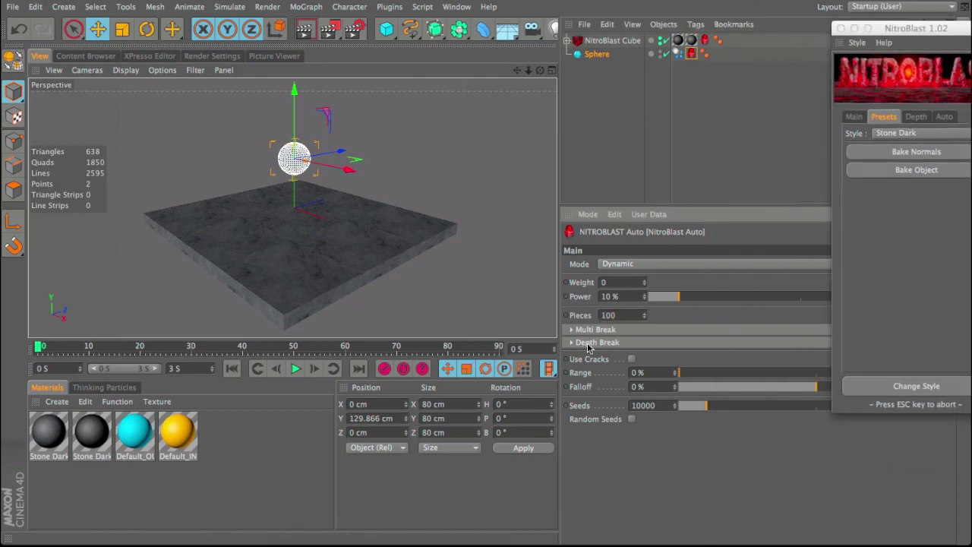
pyautogui.moveTo(942, 30); pyautogui.dragTo(656, 93)
pyautogui.click(612, 40)
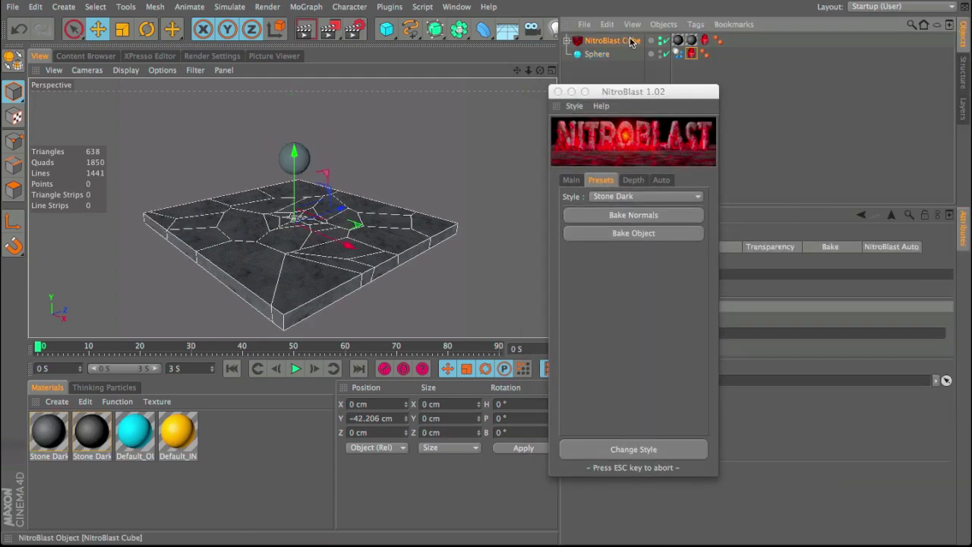
pyautogui.click(639, 449)
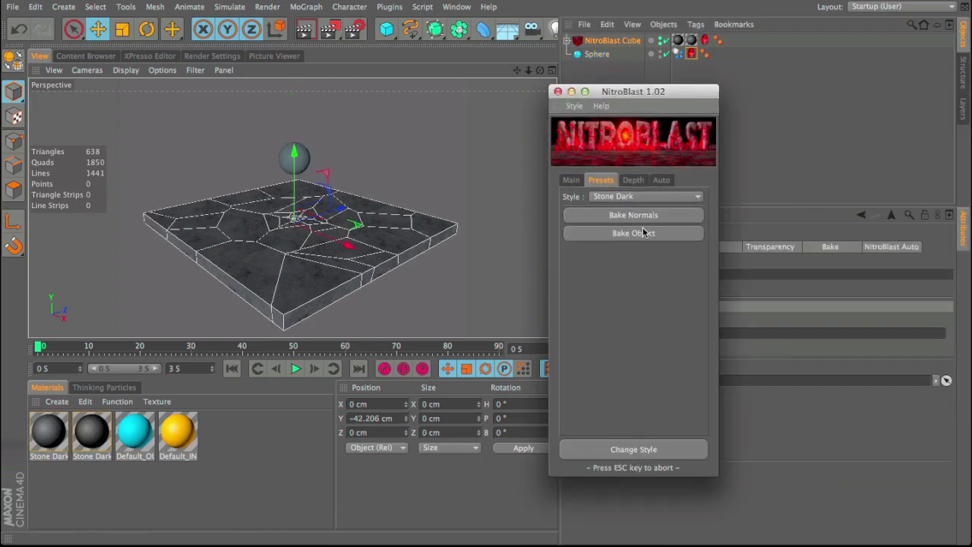
pyautogui.click(661, 181)
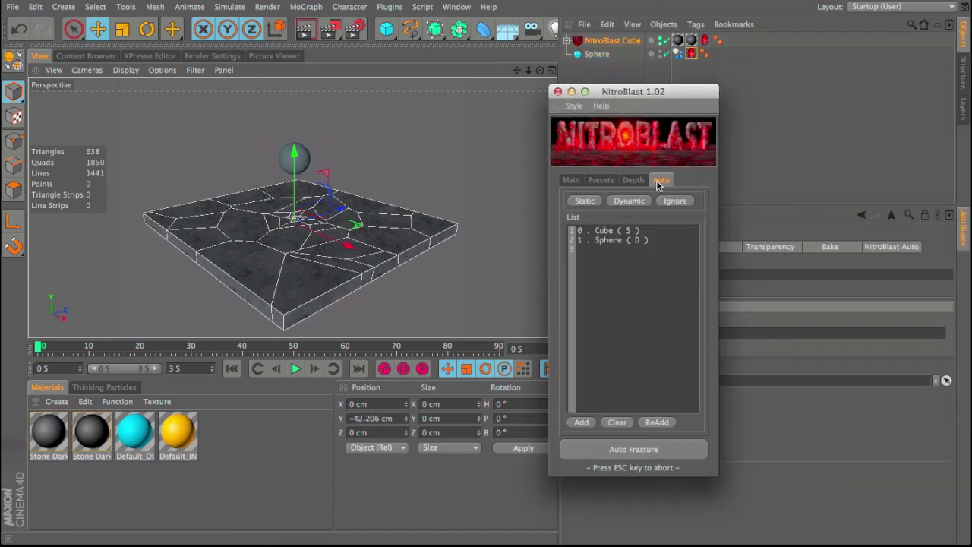
pyautogui.click(644, 450)
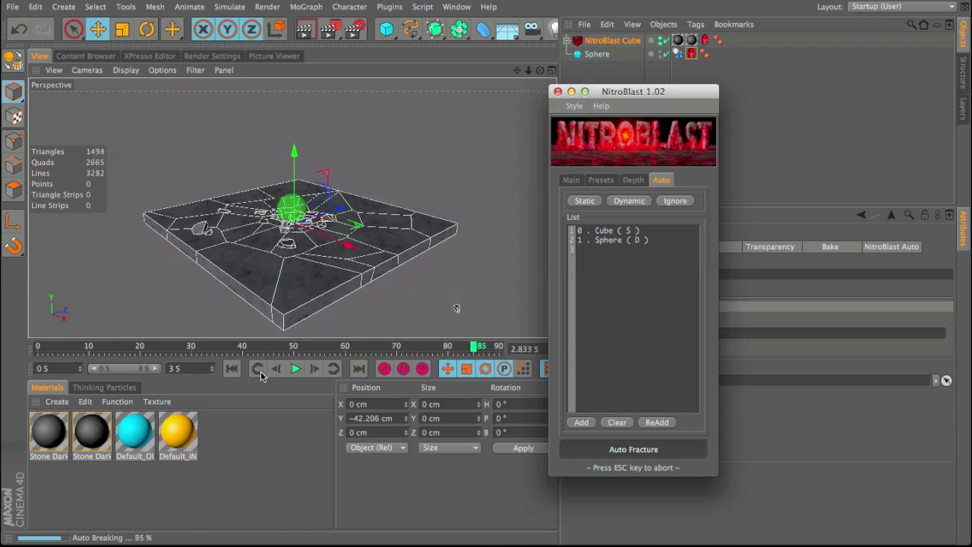
# Play the shattering animation, then return to the start
pyautogui.click(296, 370)
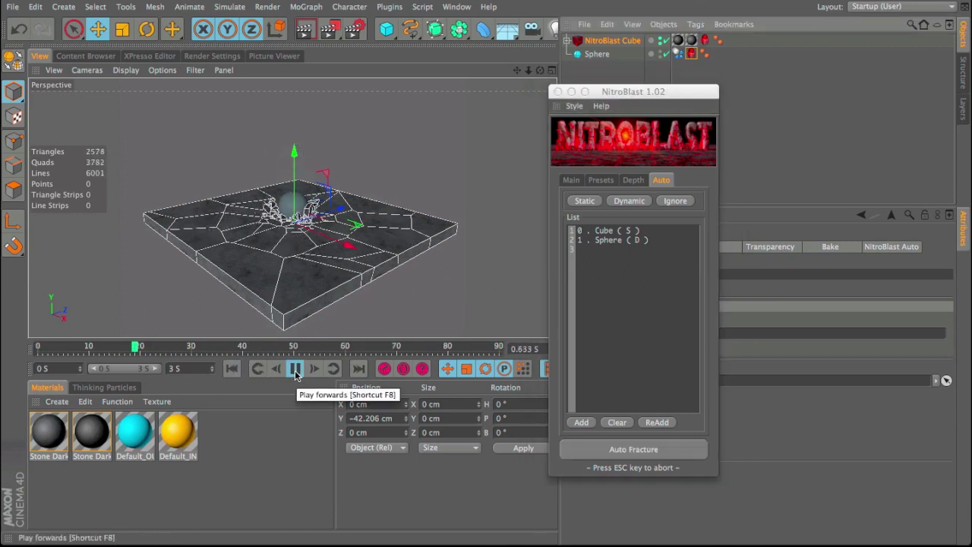
pyautogui.click(296, 370)
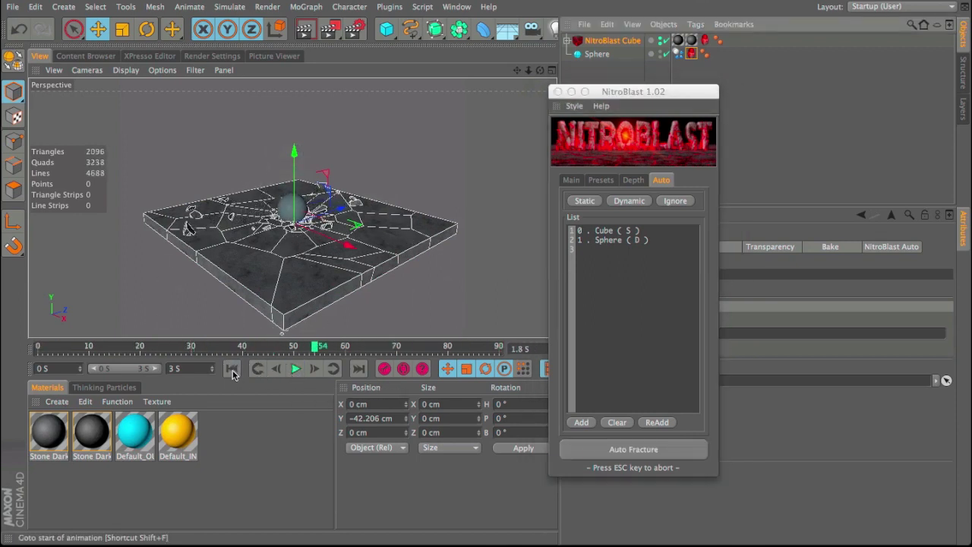
pyautogui.click(232, 368)
pyautogui.click(558, 91)
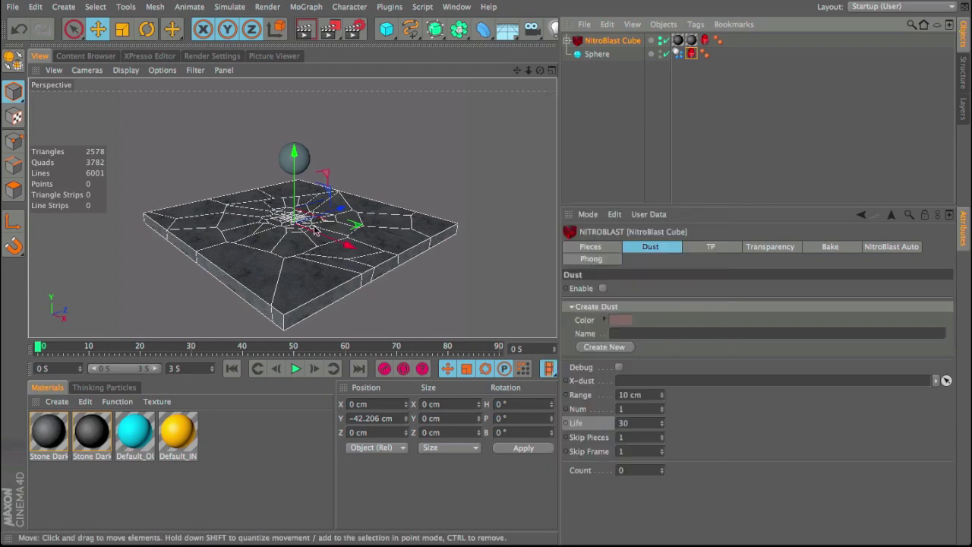
pyautogui.keyDown('alt'); pyautogui.moveTo(474, 202); pyautogui.dragTo(126, 213); pyautogui.keyUp('alt')
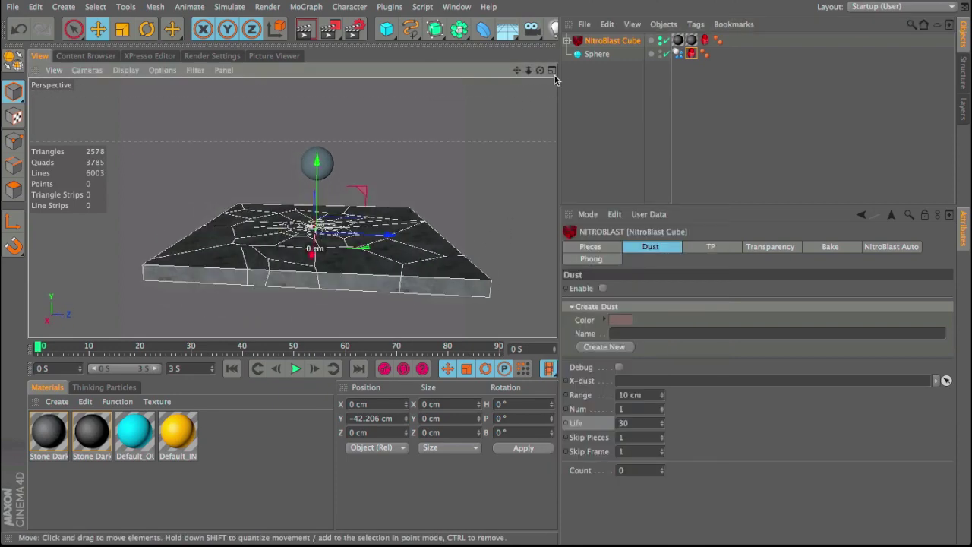
# Enable dust on the NitroBlast Cube's Dust tab, creating the Main_Dust material
pyautogui.click(586, 251)
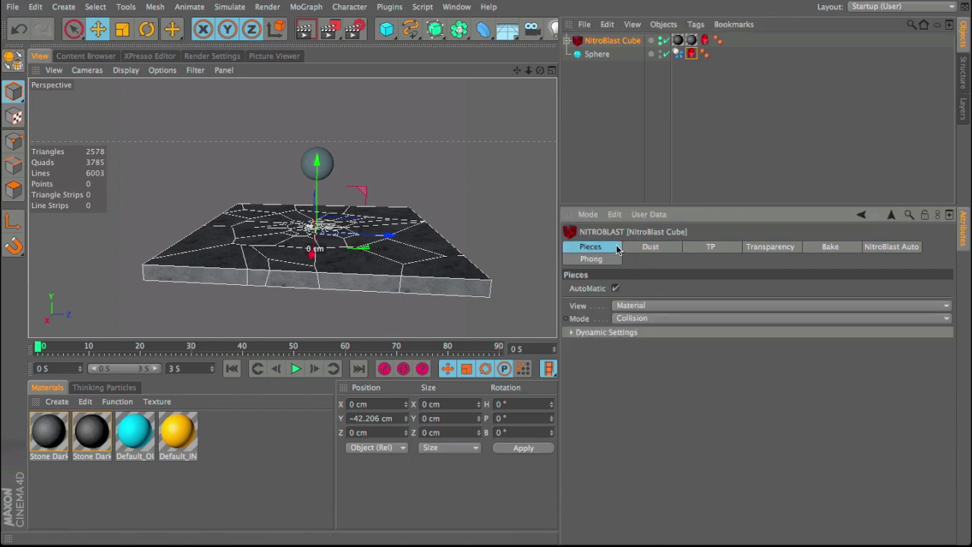
pyautogui.click(640, 248)
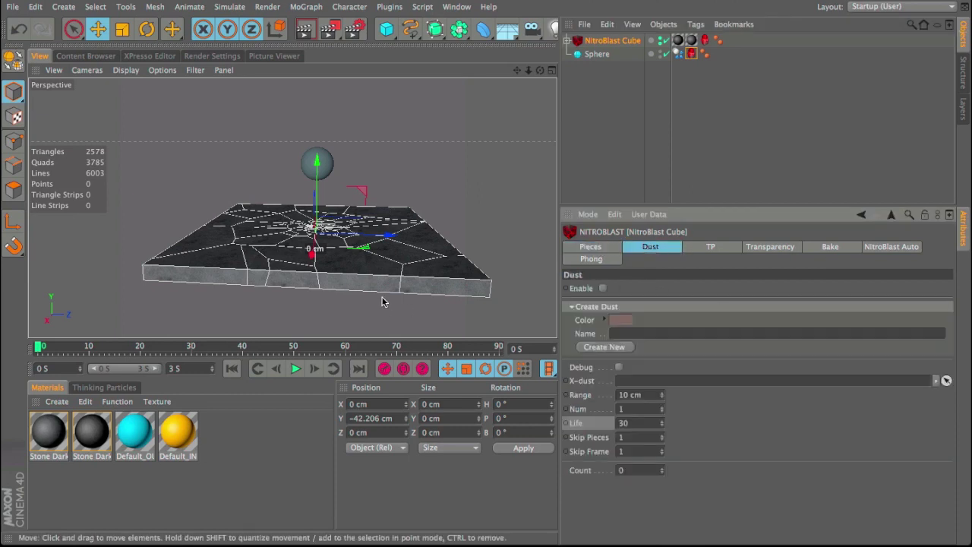
pyautogui.scroll(5, 305, 251)
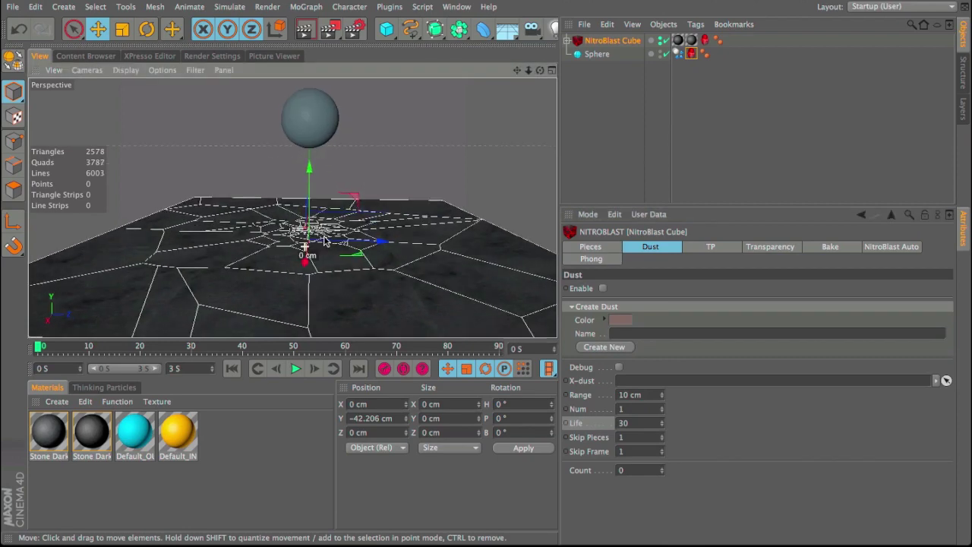
pyautogui.keyDown('alt'); pyautogui.moveTo(303, 245); pyautogui.dragTo(317, 251); pyautogui.keyUp('alt')
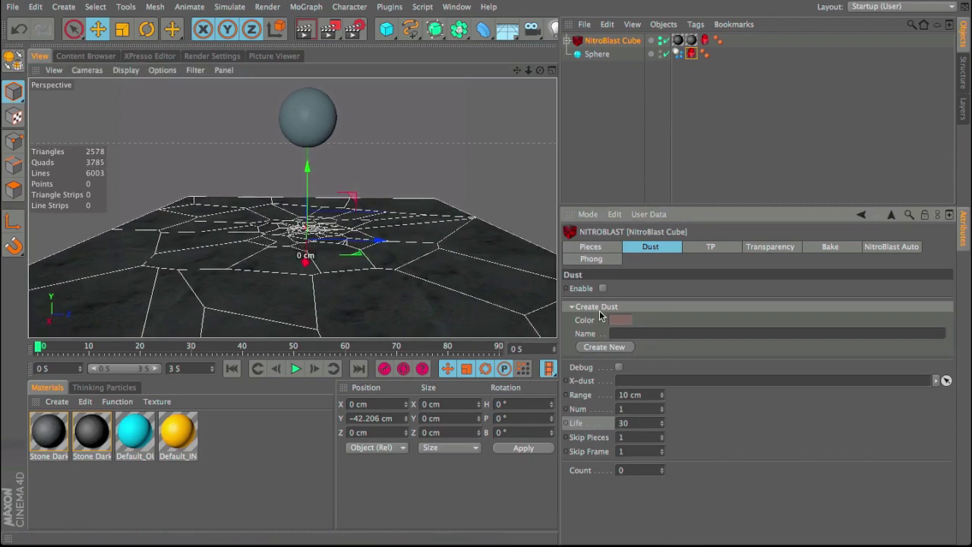
pyautogui.click(603, 289)
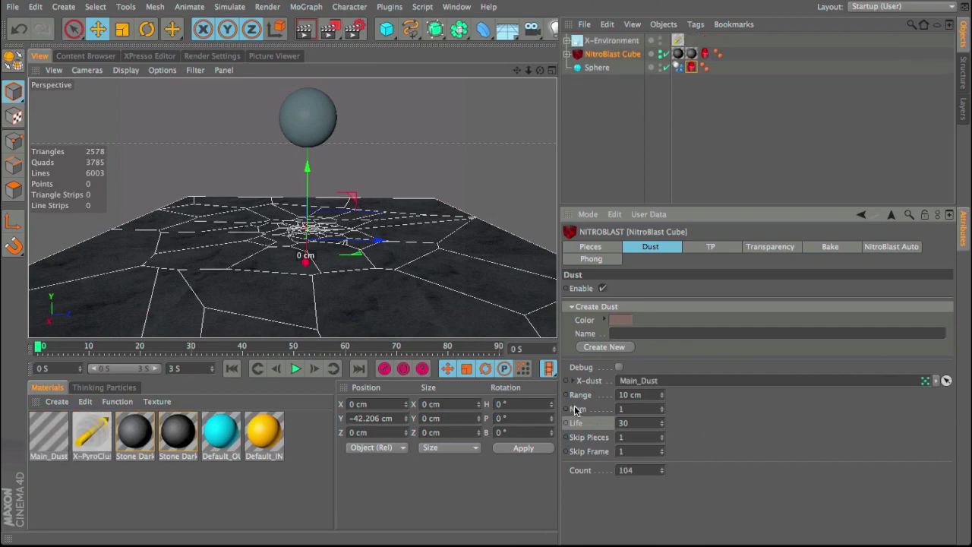
# Play to about frame 30 and render a test frame of the impact
pyautogui.click(297, 369)
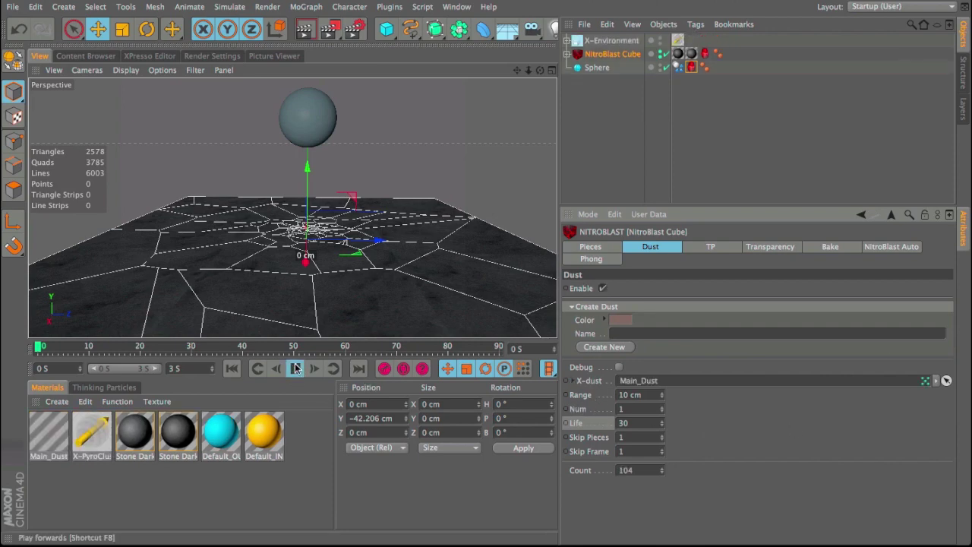
pyautogui.keyDown('alt'); pyautogui.moveTo(282, 228); pyautogui.dragTo(336, 235); pyautogui.keyUp('alt')
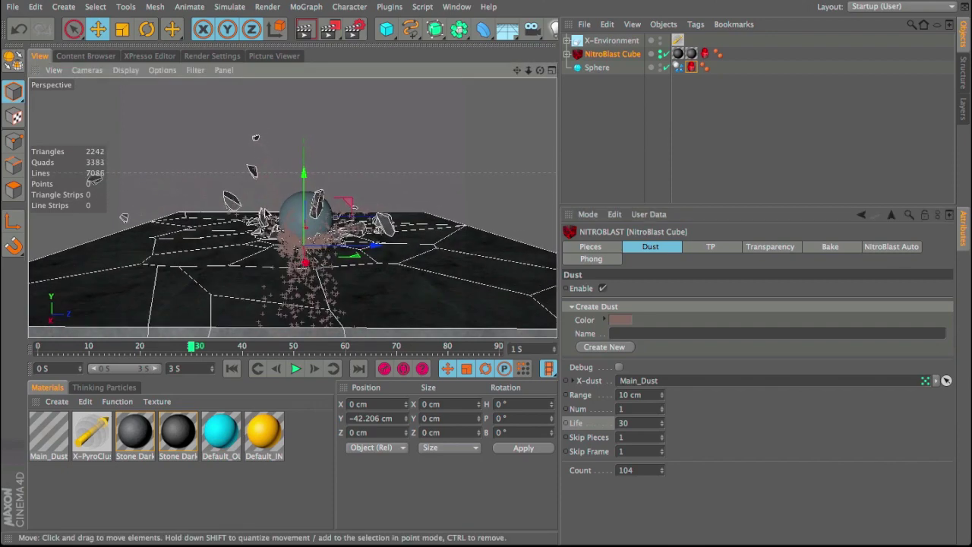
pyautogui.hotkey('ctrl', 'r')
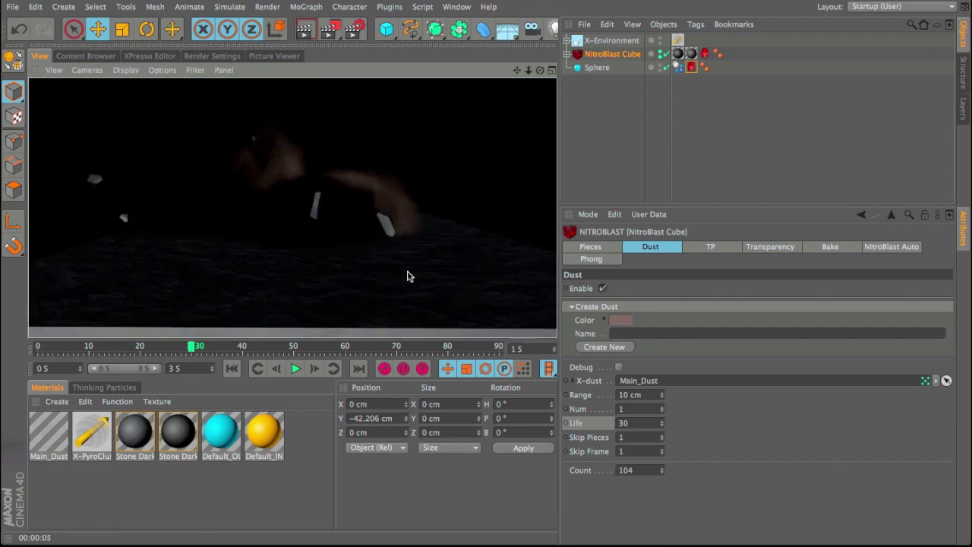
# Reduce Main_Dust's shape radius from 100 to 40 cm, review Globals and Age, and re-render
pyautogui.doubleClick(46, 426)
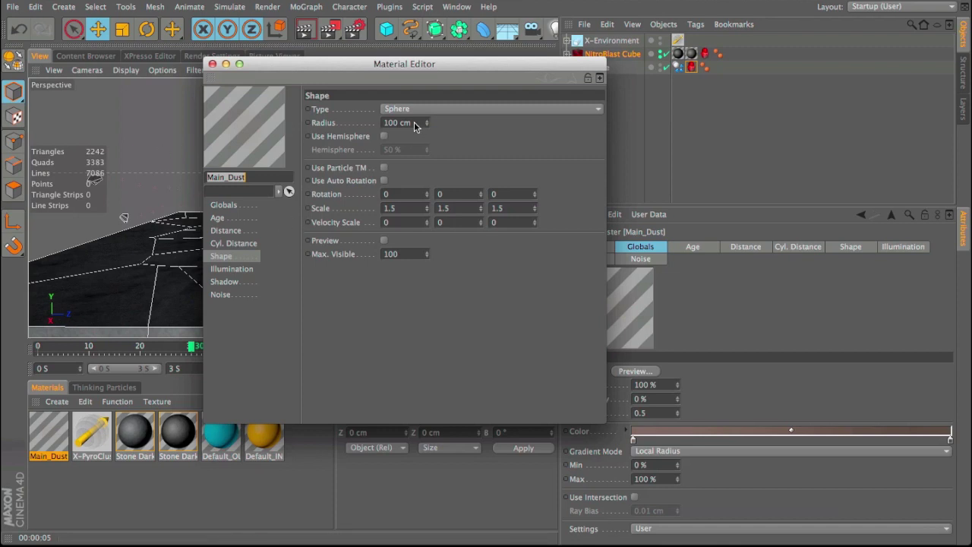
pyautogui.click(414, 122)
pyautogui.write('40')
pyautogui.press('Return')
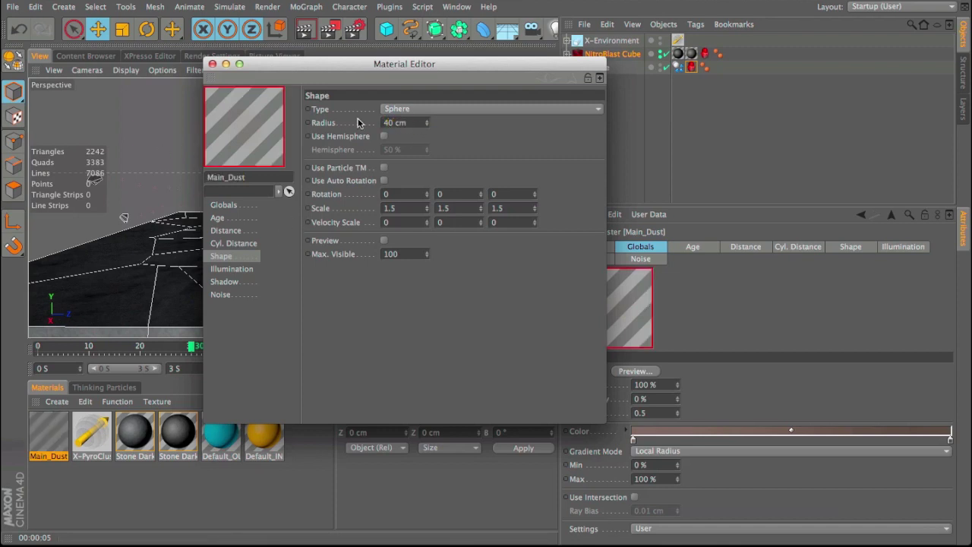
pyautogui.click(240, 206)
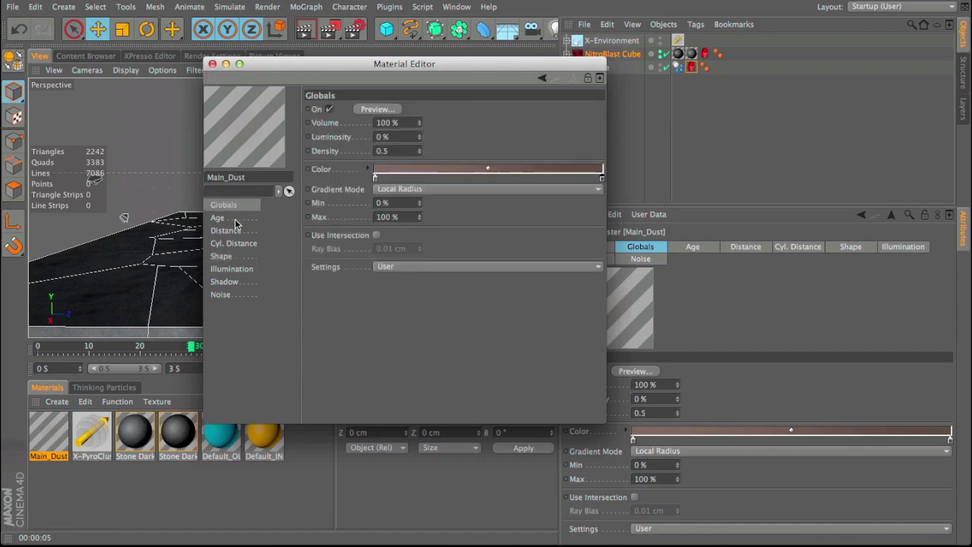
pyautogui.click(233, 220)
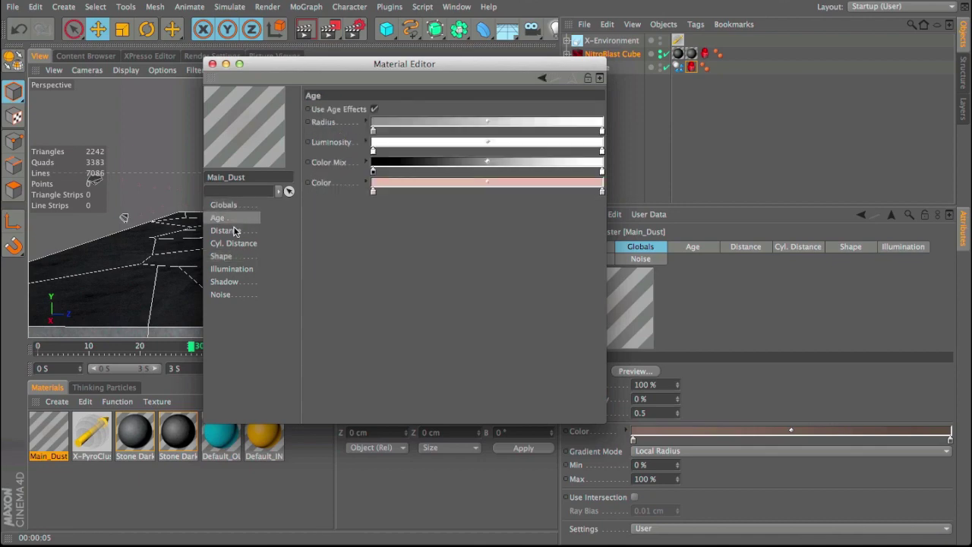
pyautogui.click(214, 63)
pyautogui.click(302, 30)
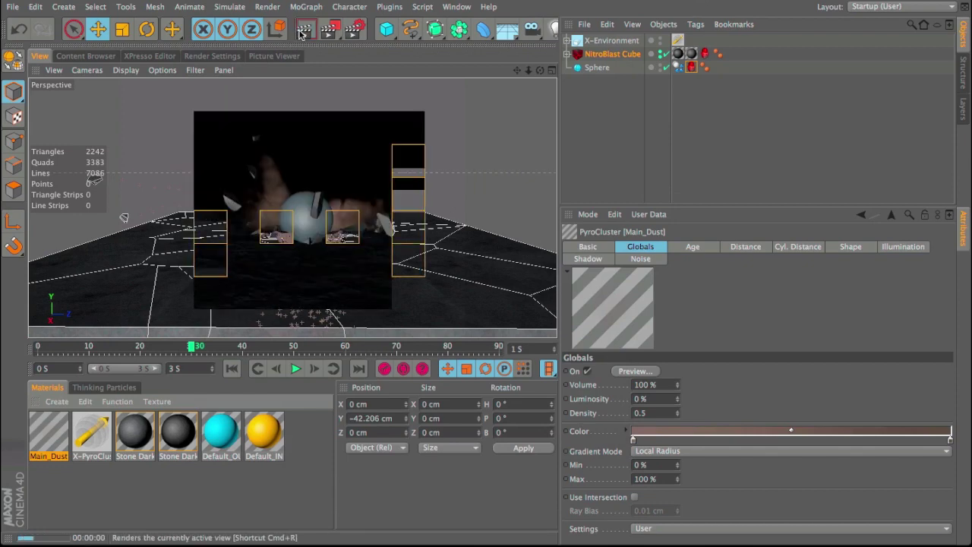
# Add a target spotlight with soft shadow maps at 65% intensity
pyautogui.click(231, 369)
pyautogui.click(554, 30)
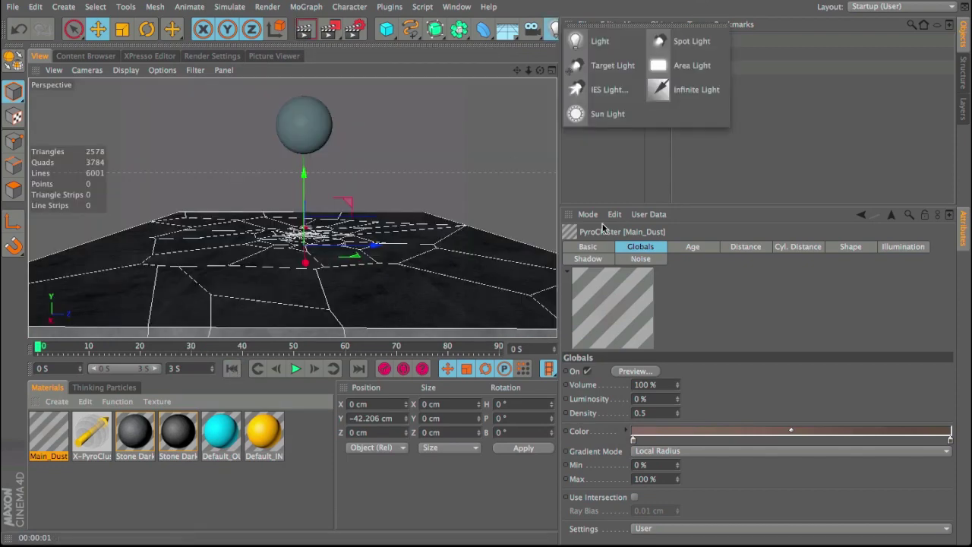
pyautogui.click(619, 63)
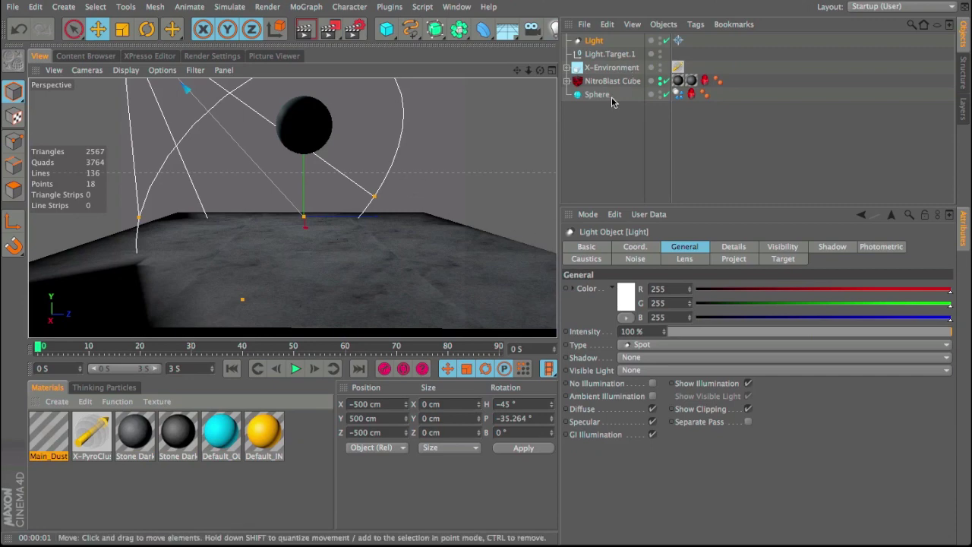
pyautogui.click(645, 358)
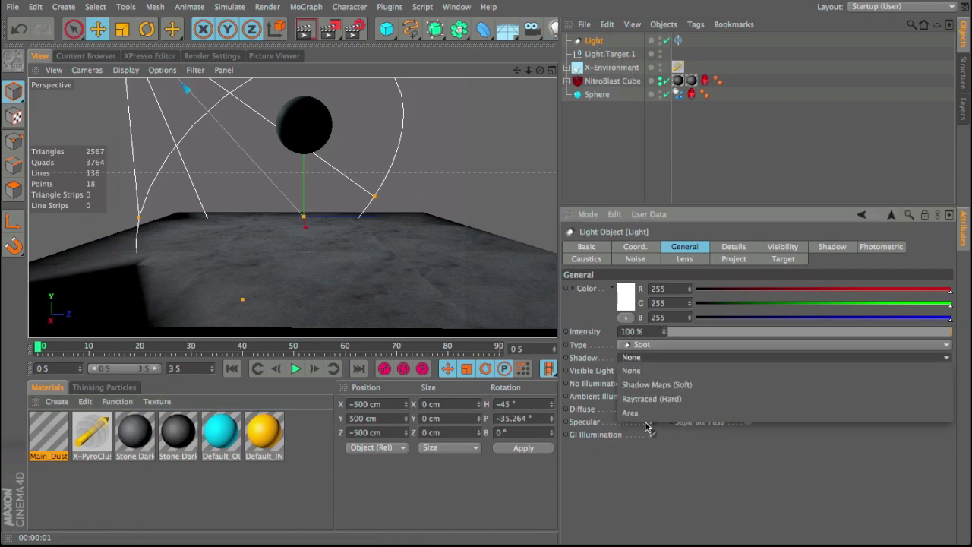
pyautogui.click(654, 383)
pyautogui.moveTo(870, 333); pyautogui.dragTo(854, 334)
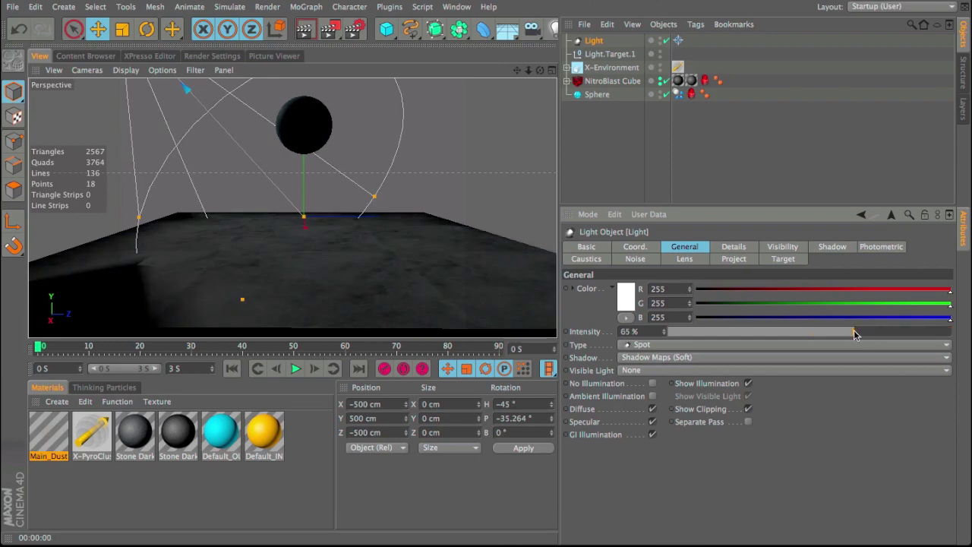
# Render the lit slab, render again at impact frame 28, then show the NitroBlast Cube's Dust settings
pyautogui.hotkey('ctrl', 'r')
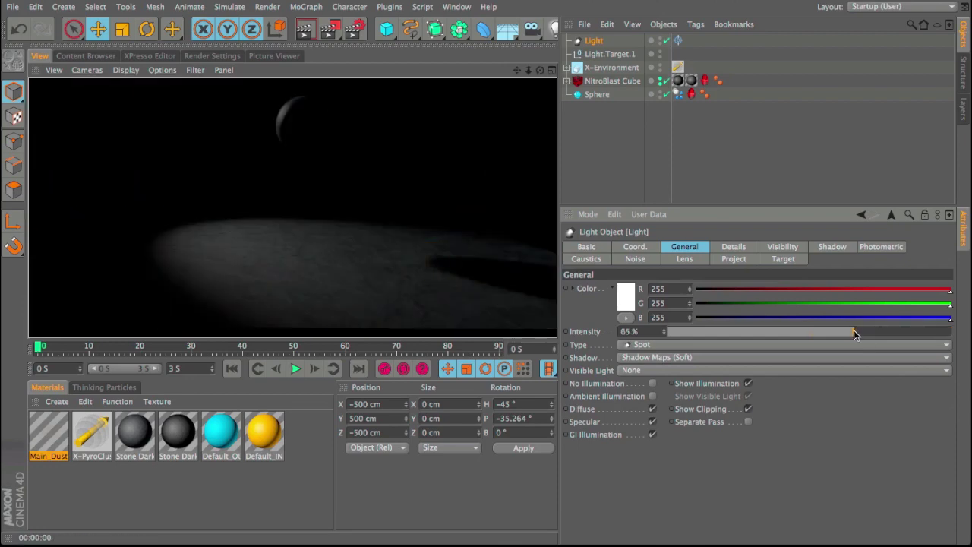
pyautogui.click(293, 370)
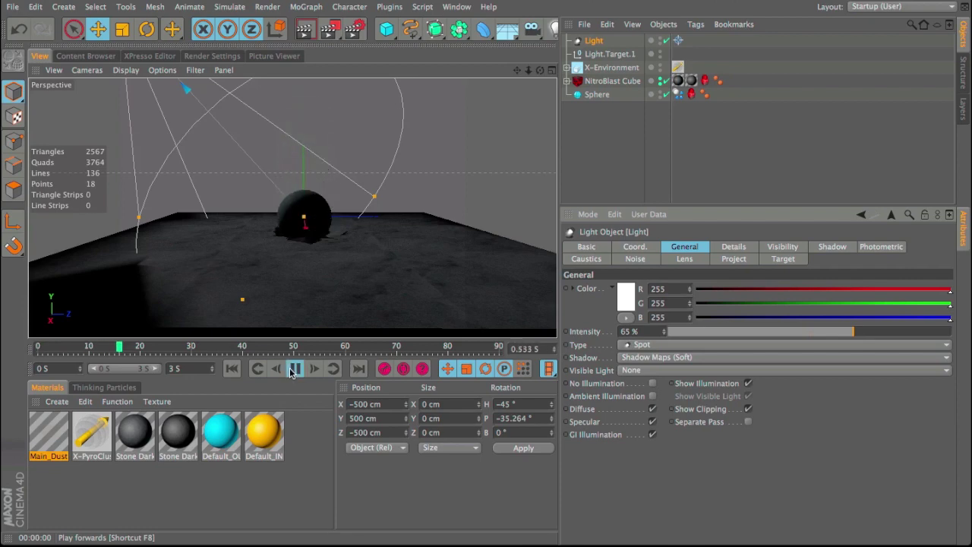
pyautogui.click(292, 370)
pyautogui.hotkey('ctrl', 'r')
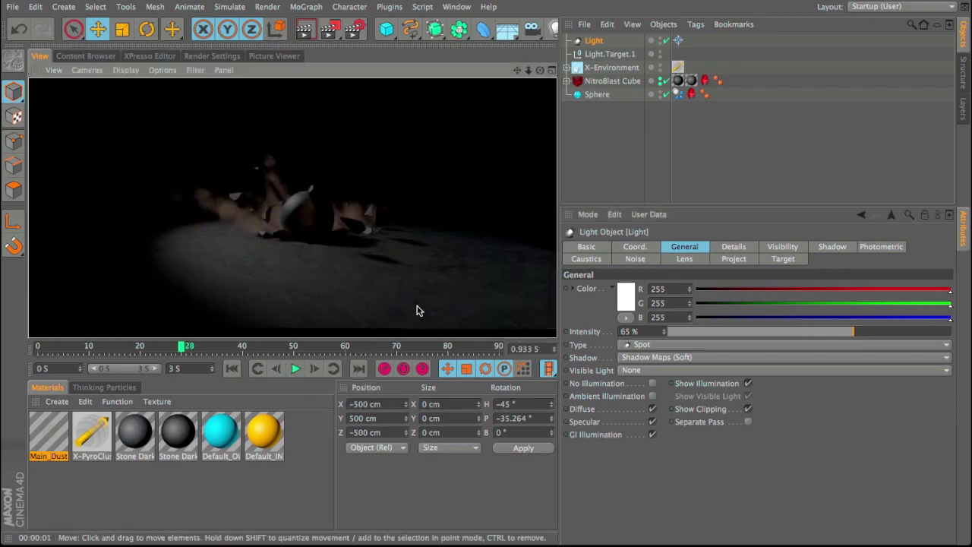
pyautogui.click(612, 81)
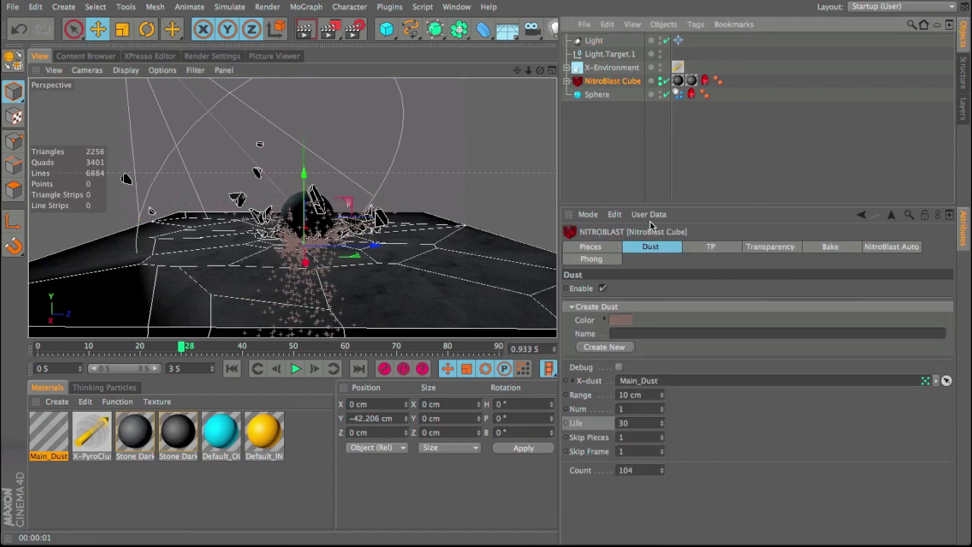
# Set the dust Num to 4 and replay the shatter from the start
pyautogui.click(617, 410)
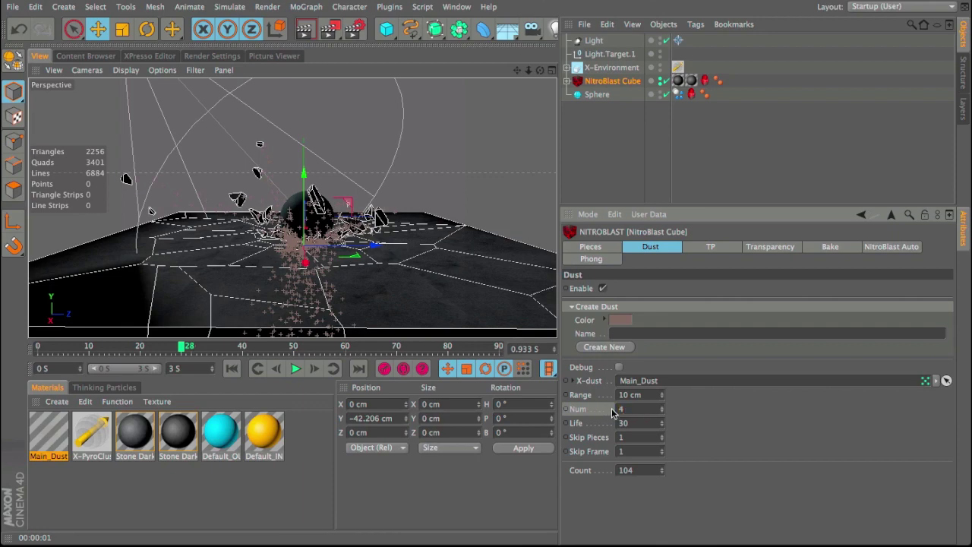
pyautogui.click(232, 369)
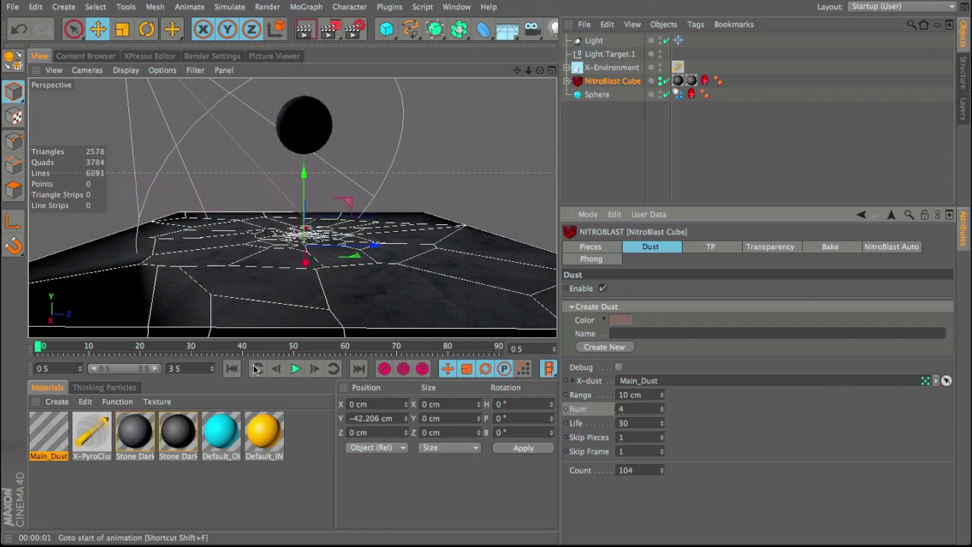
pyautogui.click(295, 369)
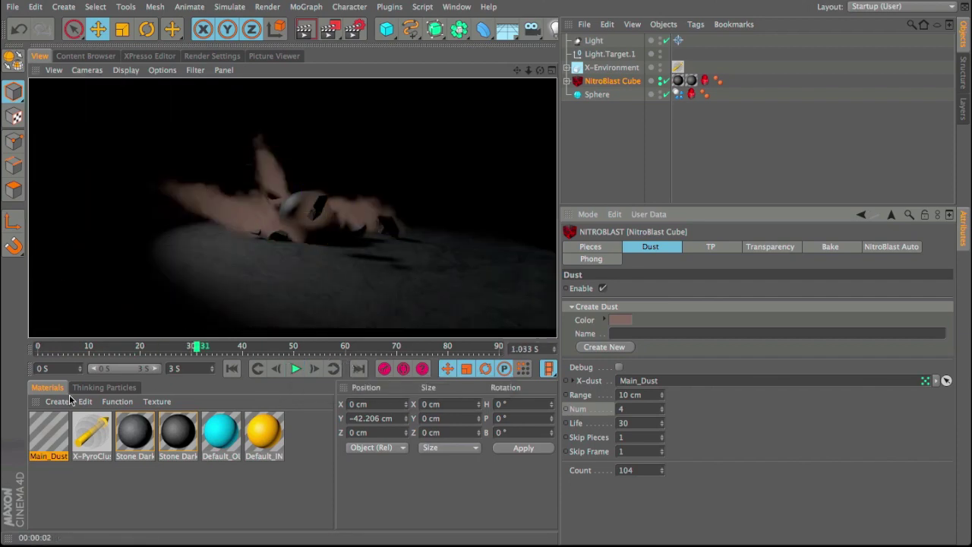
# Darken both ends of the Main_Dust colour gradient to a dull grey-brown (RGB 66, 60, 53)
pyautogui.doubleClick(40, 429)
pyautogui.click(225, 204)
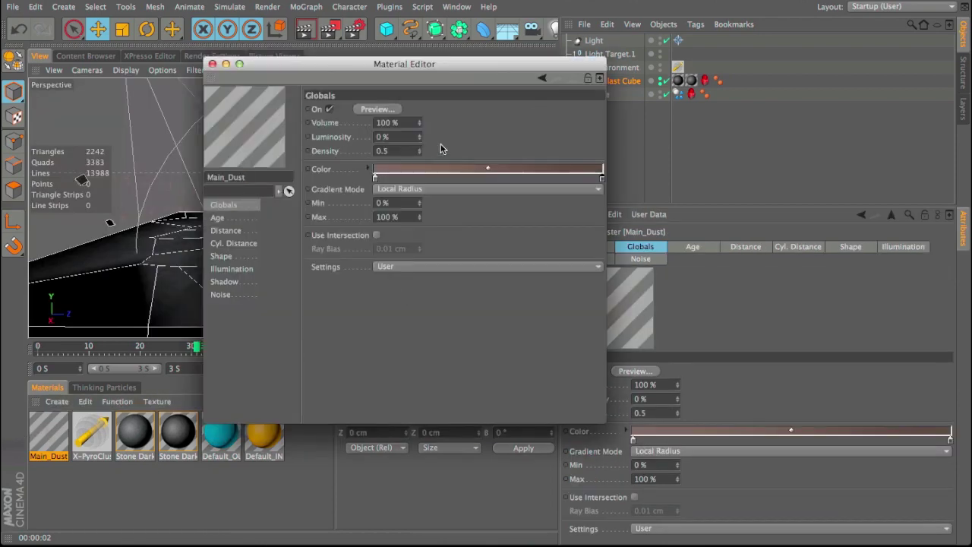
pyautogui.doubleClick(378, 180)
pyautogui.moveTo(305, 193); pyautogui.dragTo(314, 197)
pyautogui.click(393, 233)
pyautogui.doubleClick(602, 179)
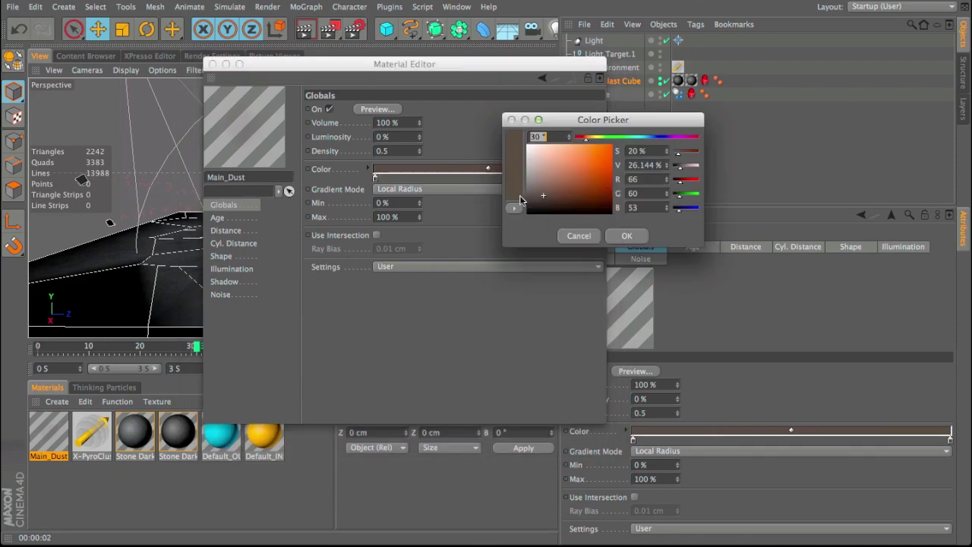
pyautogui.moveTo(517, 202); pyautogui.dragTo(577, 219)
pyautogui.click(625, 233)
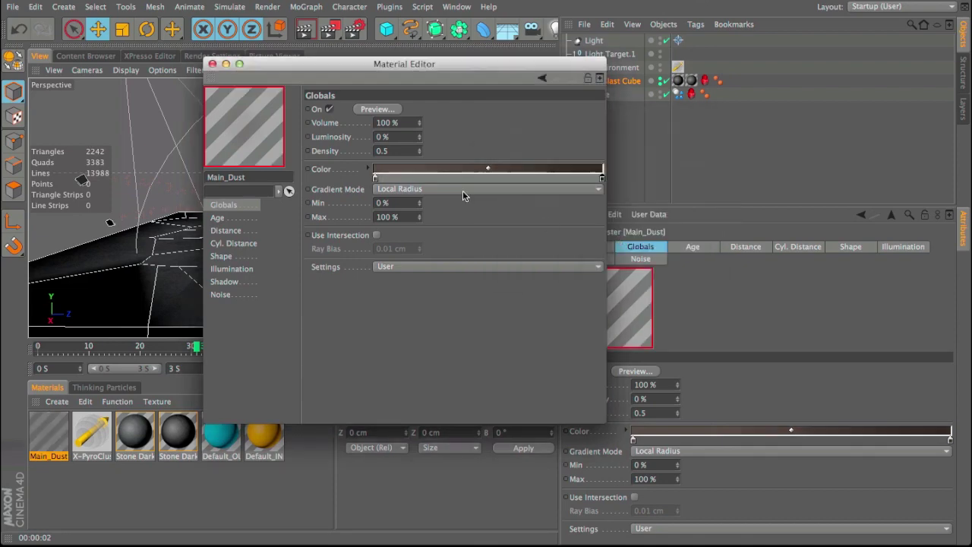
pyautogui.click(213, 64)
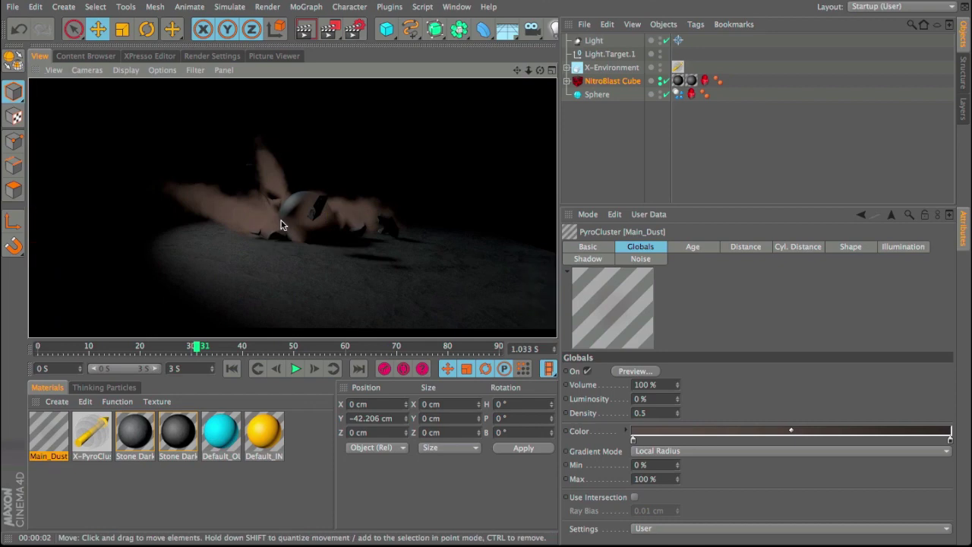
# Apply the marble_09 stone material from the Content Browser to the Sphere
pyautogui.click(100, 56)
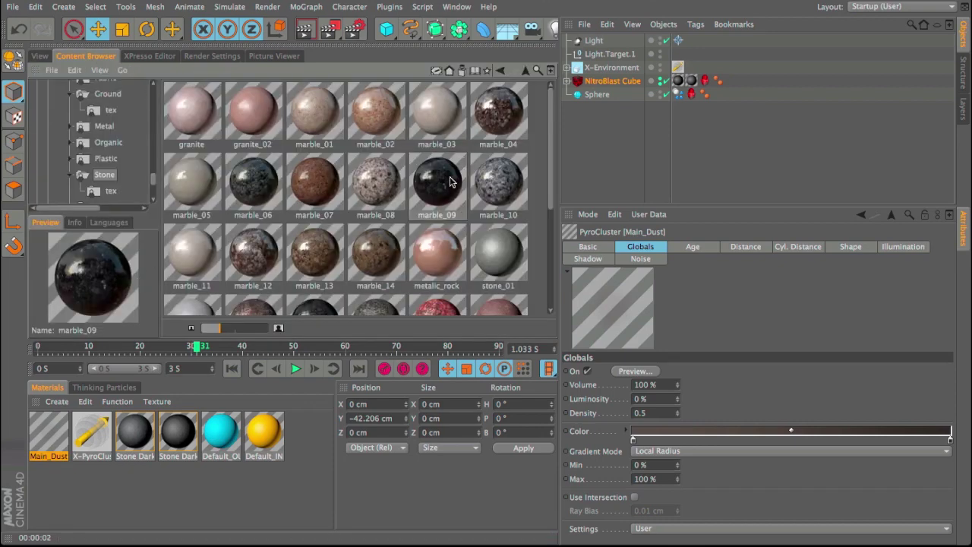
pyautogui.moveTo(617, 96); pyautogui.dragTo(616, 96)
pyautogui.click(40, 55)
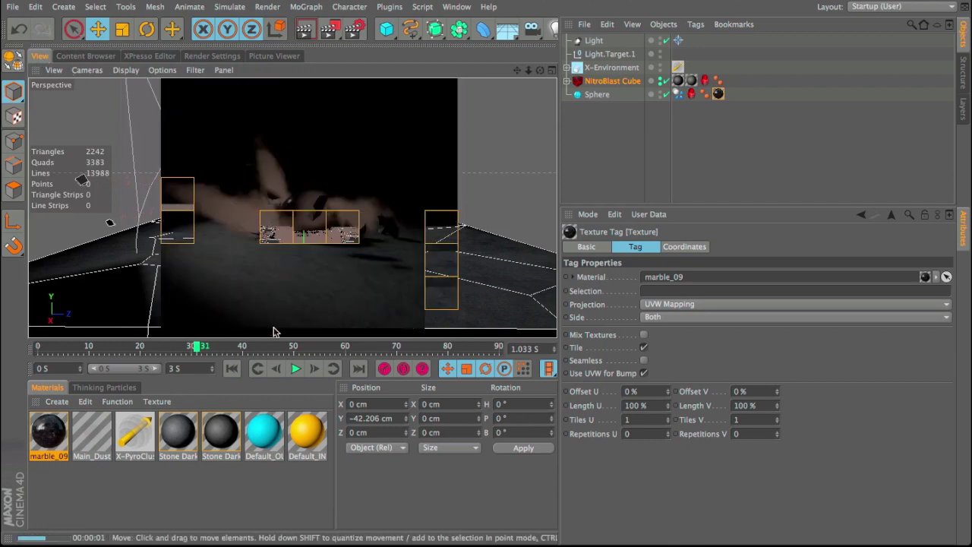
# Play the impact from frame 0 to frame 29 and render the viewport twice
pyautogui.click(232, 369)
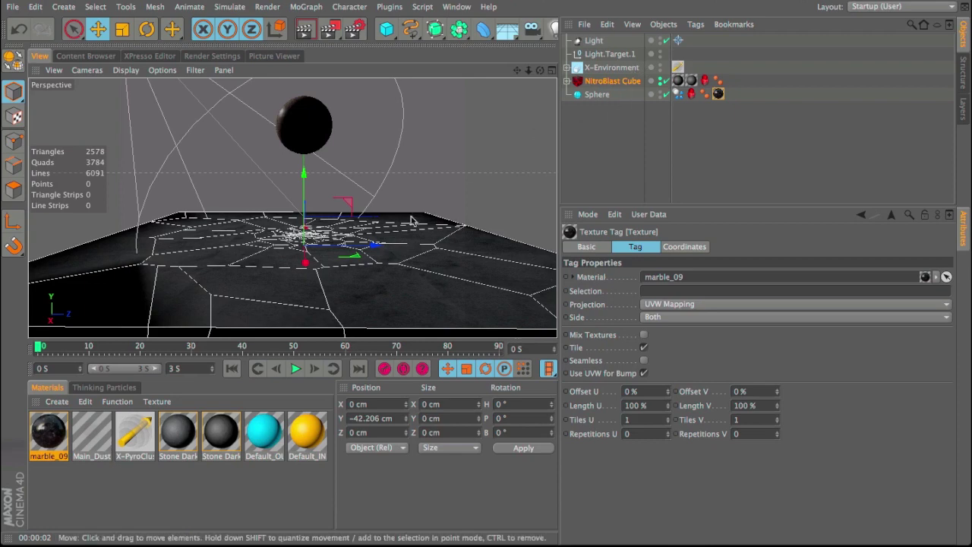
pyautogui.click(295, 369)
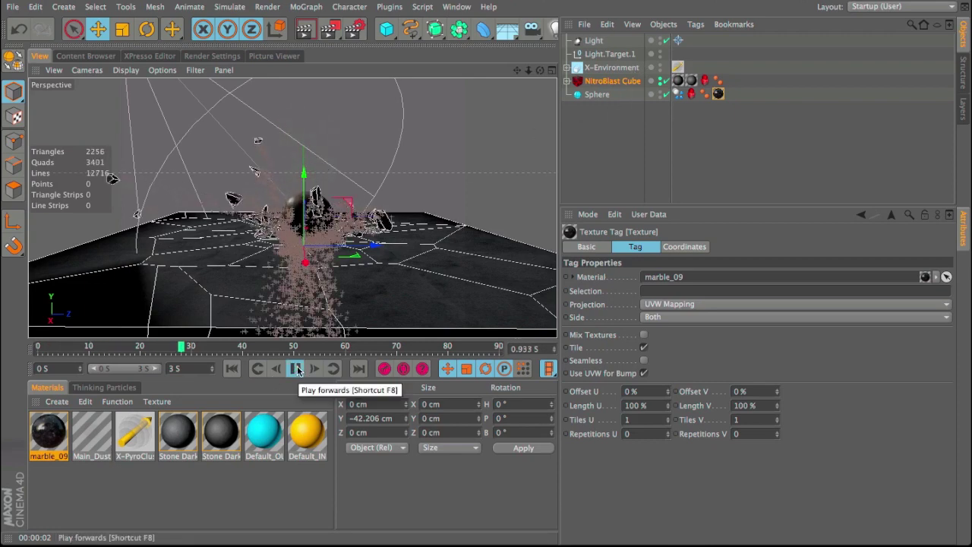
pyautogui.hotkey('ctrl', 'r')
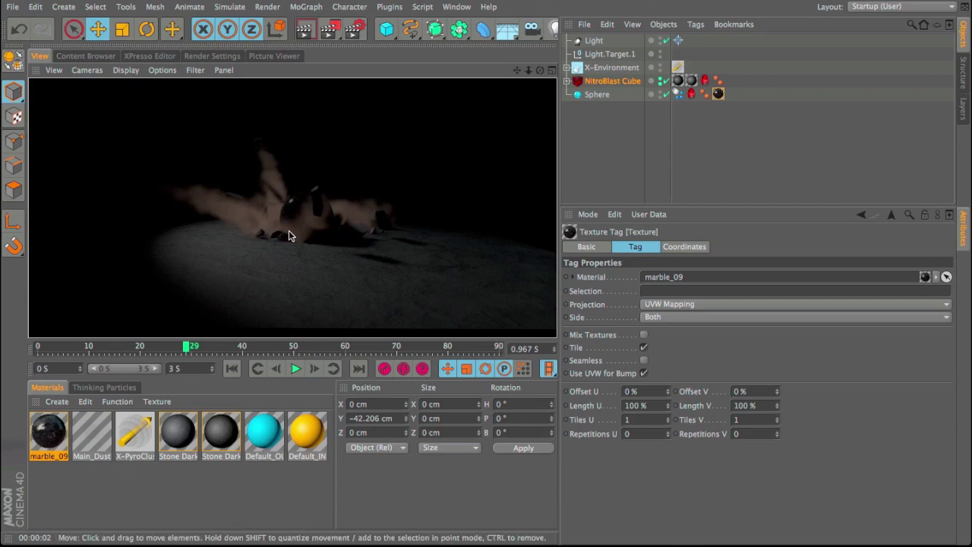
pyautogui.click(530, 70)
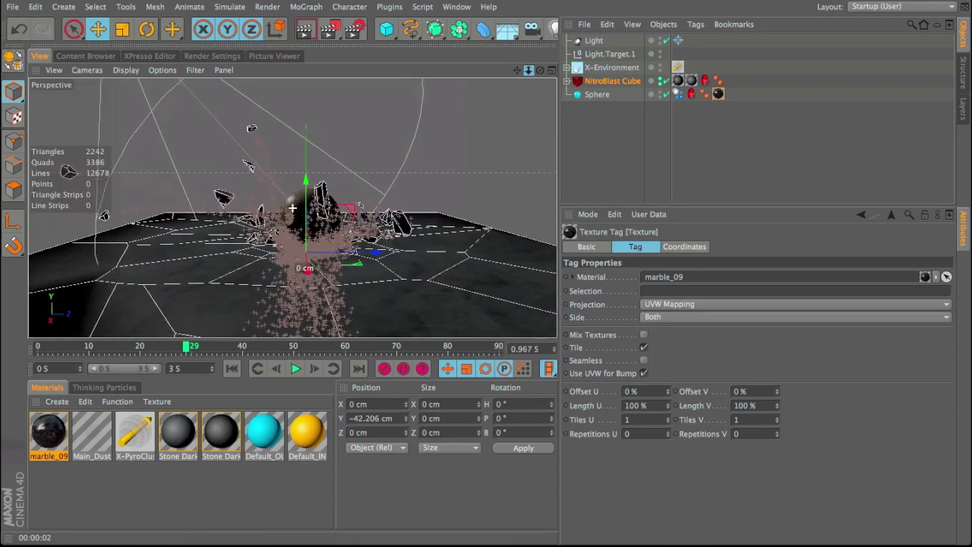
pyautogui.hotkey('ctrl', 'r')
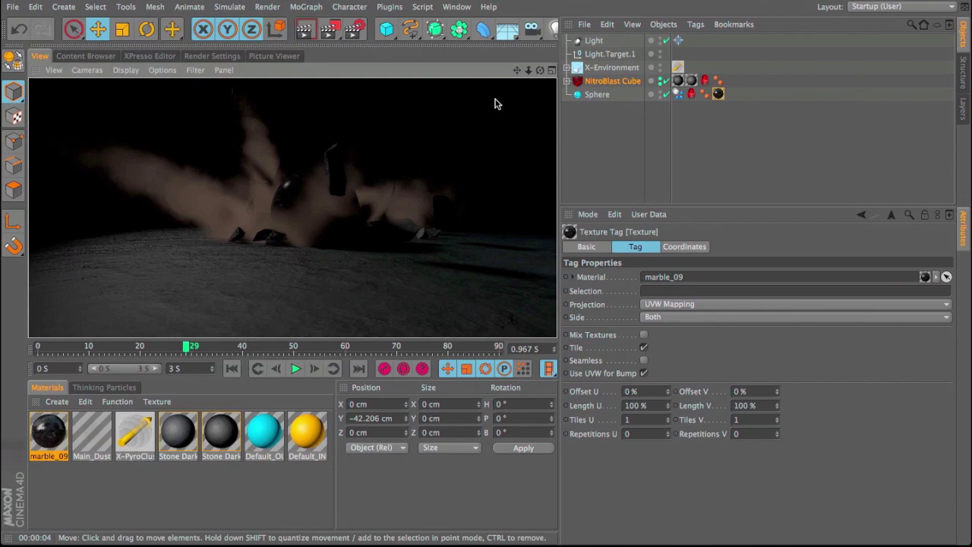
# Add a new sphere primitive and sink it to about Y -28.7 cm into the slab
pyautogui.click(528, 70)
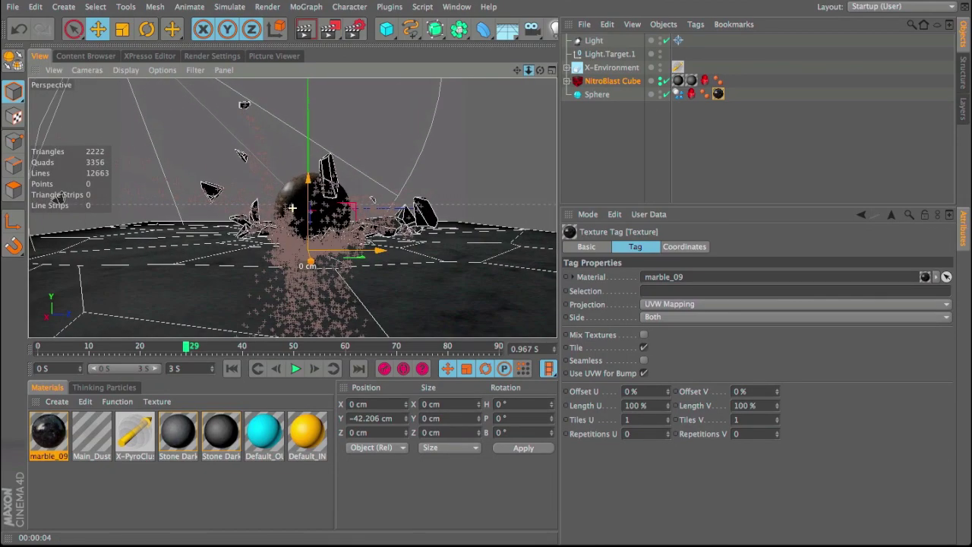
pyautogui.click(386, 29)
pyautogui.click(633, 65)
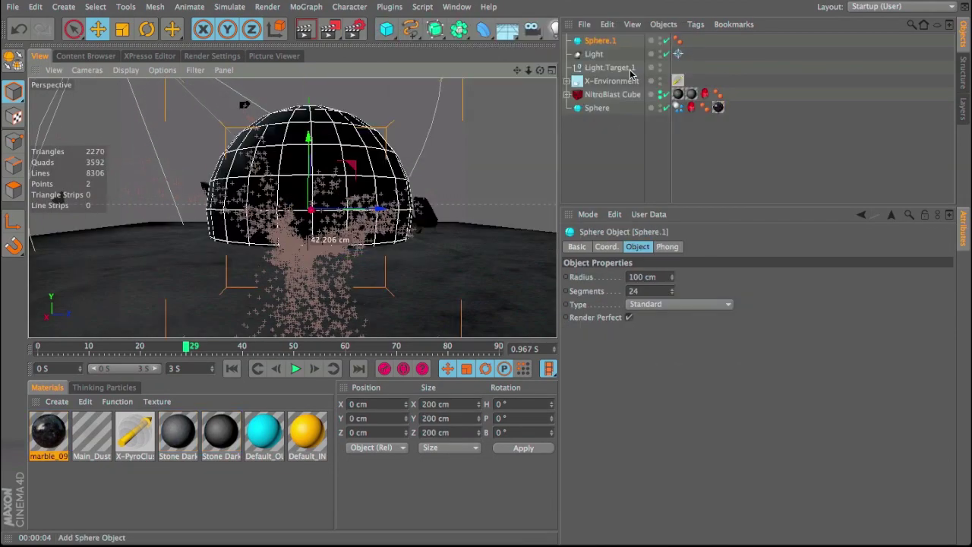
pyautogui.moveTo(310, 148); pyautogui.dragTo(310, 180)
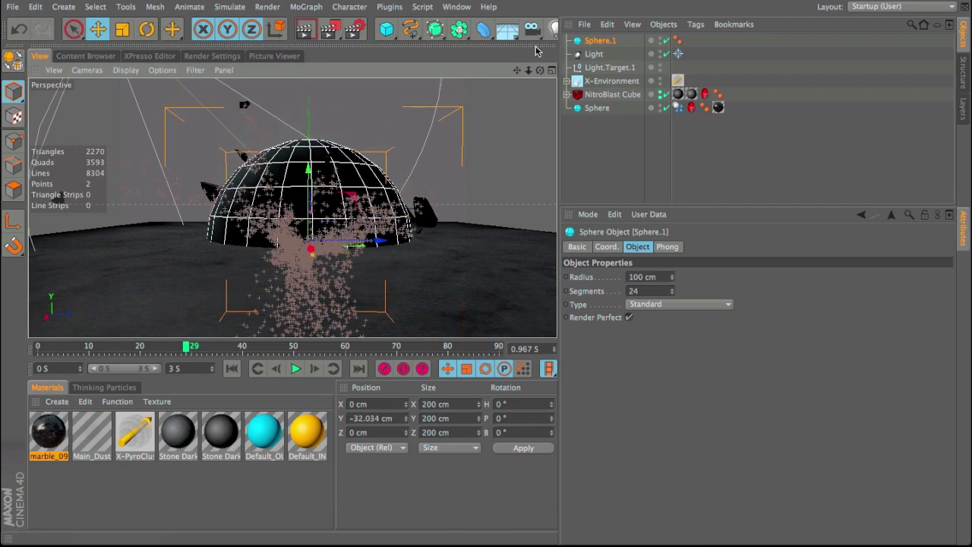
pyautogui.click(551, 70)
pyautogui.scroll(4, 406, 288)
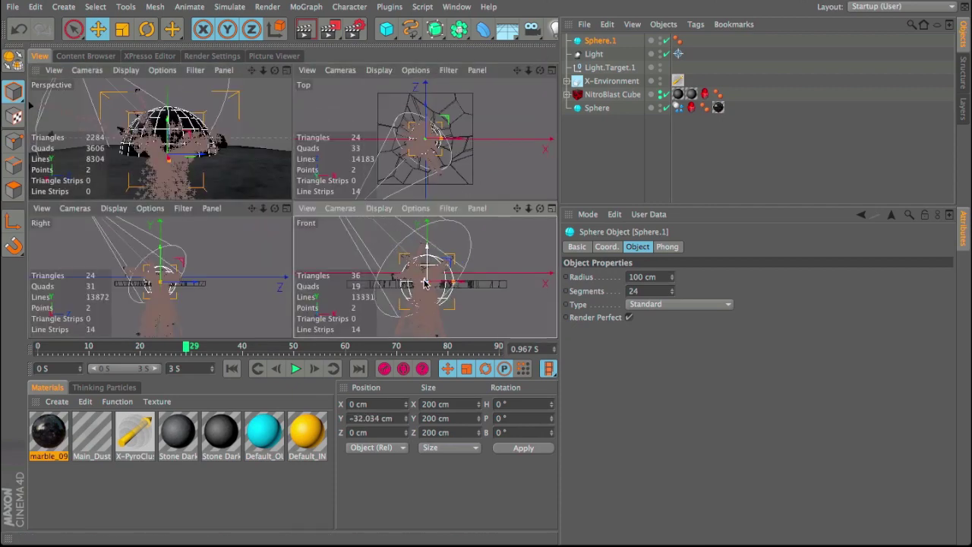
pyautogui.click(232, 369)
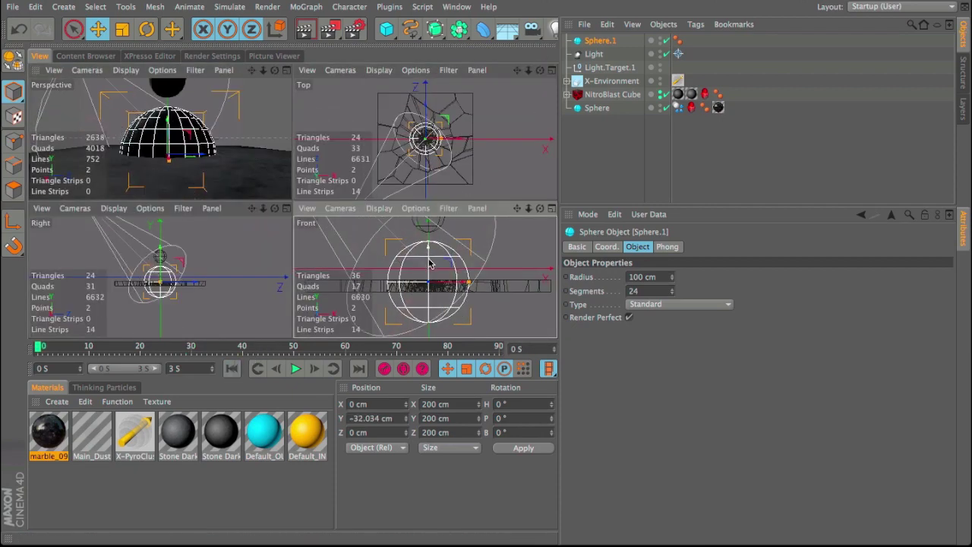
pyautogui.moveTo(429, 262); pyautogui.dragTo(430, 260)
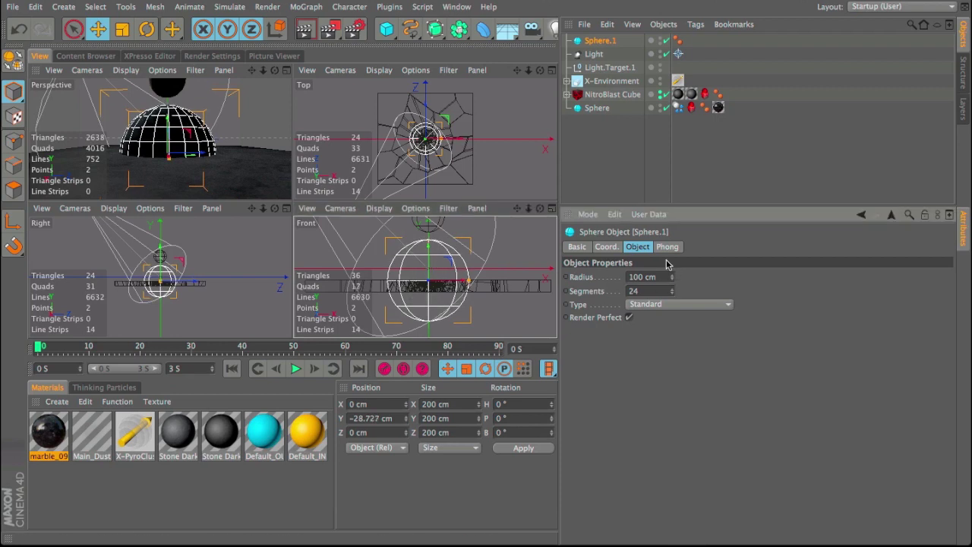
# Give the sphere 100 segments, make it editable, and test-play the simulation
pyautogui.doubleClick(631, 291)
pyautogui.write('100')
pyautogui.press('Return')
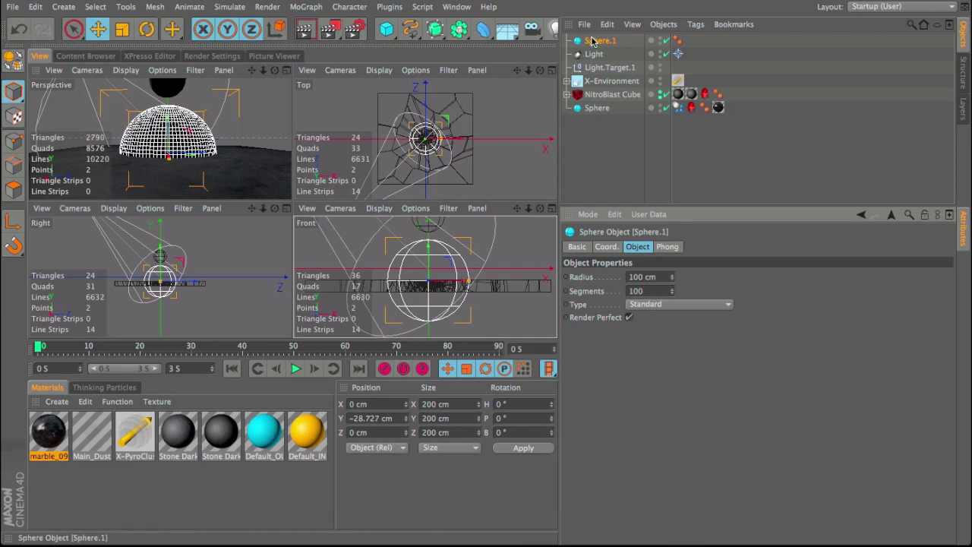
pyautogui.press('c')
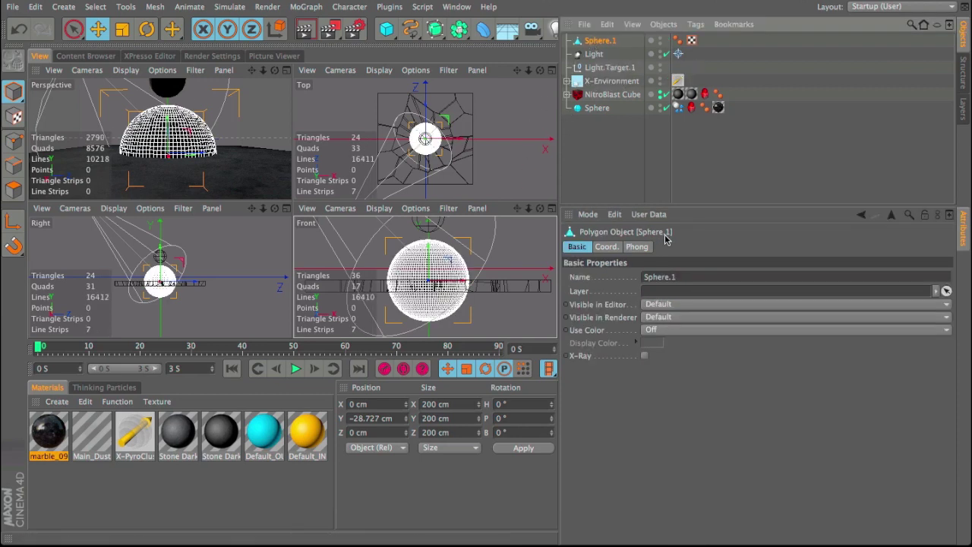
pyautogui.press('F8')
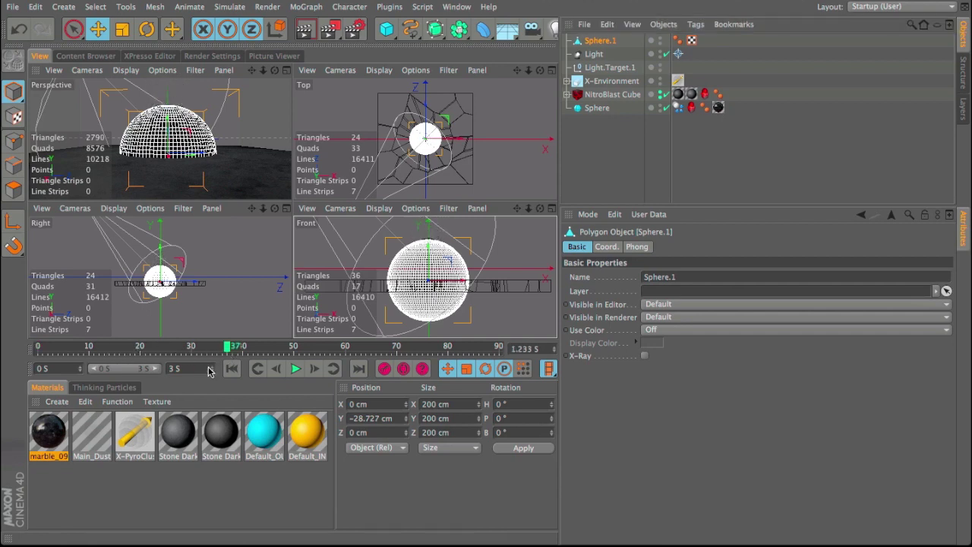
pyautogui.click(231, 369)
# Hide Sphere.1 and step the timeline frame by frame to 22 as the slab shatters
pyautogui.keyDown('ctrl'); pyautogui.click(660, 41); pyautogui.keyUp('ctrl')
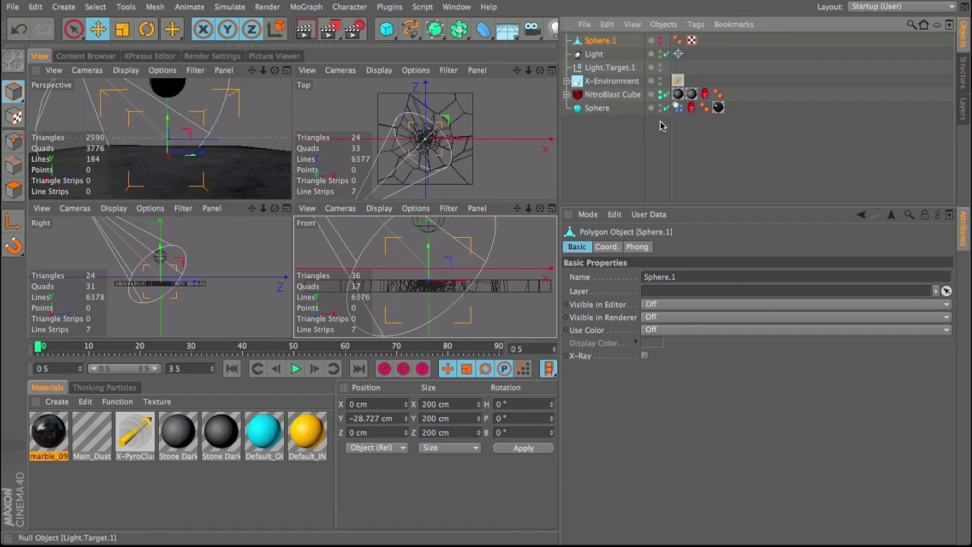
pyautogui.click(315, 369)
pyautogui.click(315, 370)
pyautogui.click(296, 369)
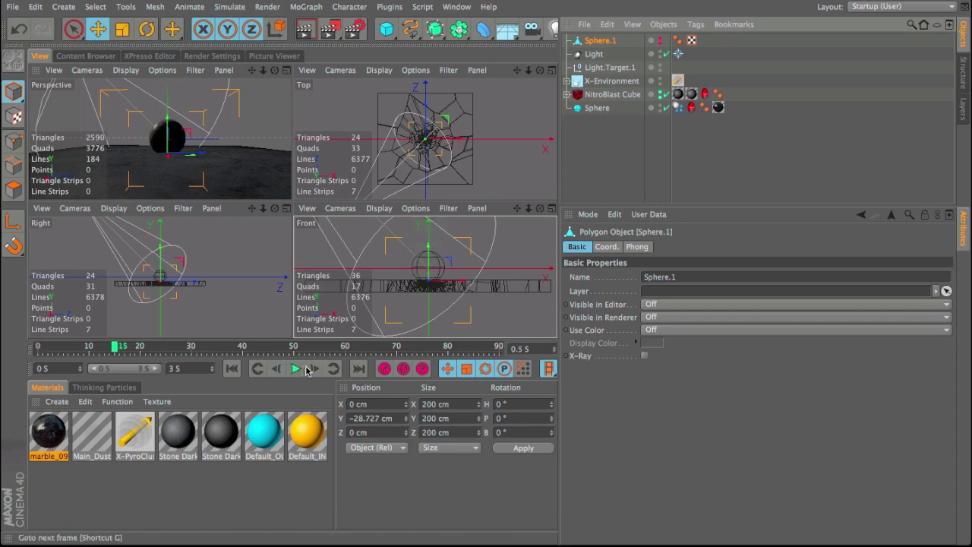
pyautogui.click(315, 369)
pyautogui.click(315, 369)
pyautogui.click(315, 369)
pyautogui.click(315, 370)
pyautogui.click(315, 369)
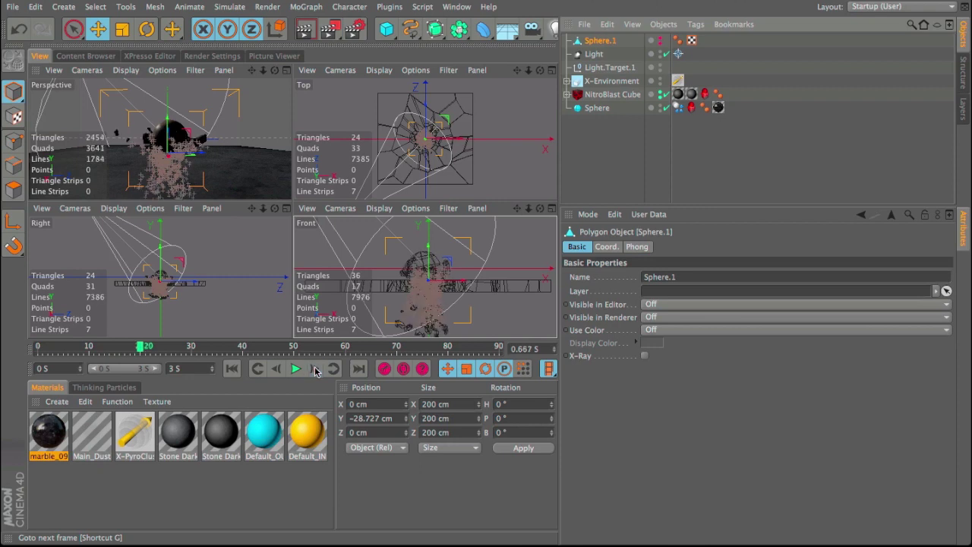
pyautogui.click(315, 369)
pyautogui.click(316, 369)
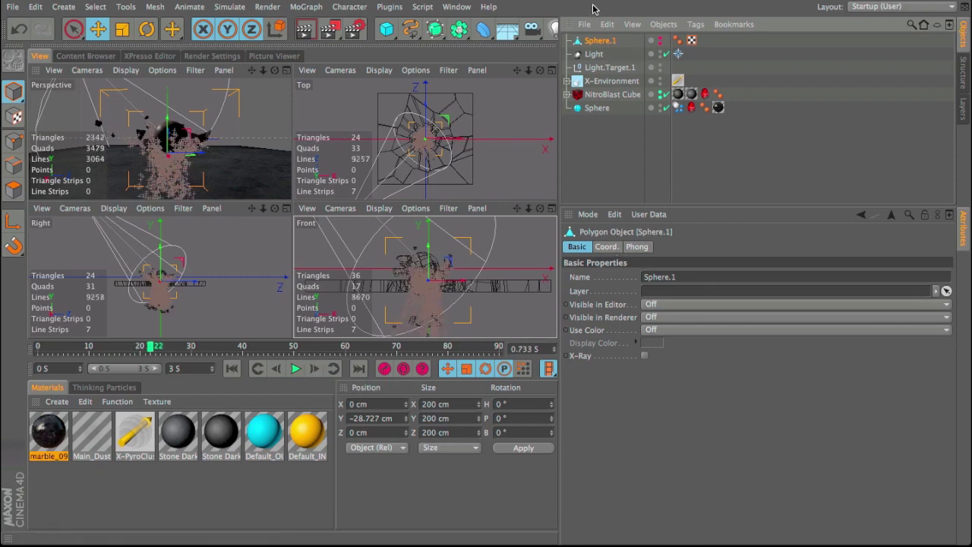
# Make Sphere.1 visible and key its X, Y and Z scale at 0 on frame 22
pyautogui.keyDown('ctrl'); pyautogui.click(651, 41); pyautogui.keyUp('ctrl')
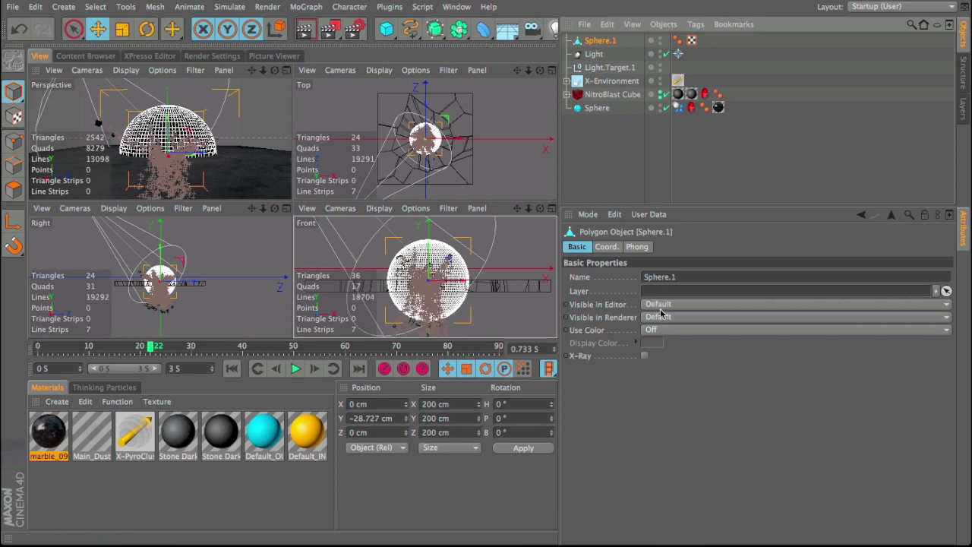
pyautogui.click(608, 247)
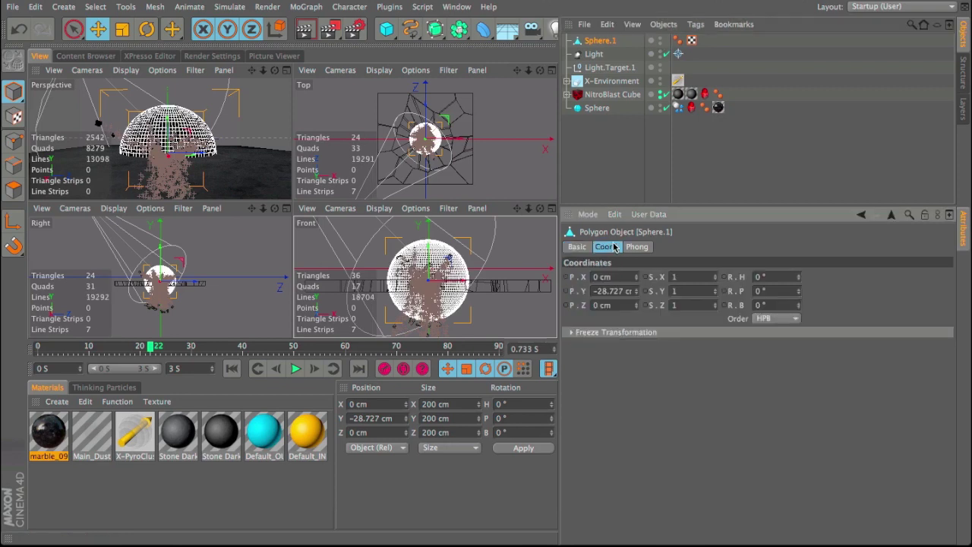
pyautogui.click(687, 280)
pyautogui.write('0')
pyautogui.press('Return')
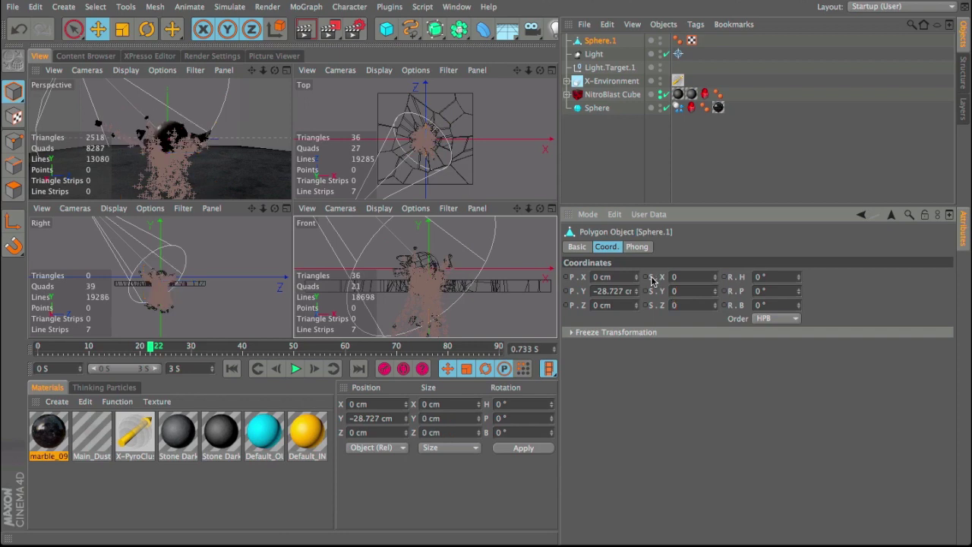
pyautogui.keyDown('ctrl'); pyautogui.click(646, 277); pyautogui.keyUp('ctrl')
pyautogui.keyDown('ctrl'); pyautogui.click(646, 291); pyautogui.keyUp('ctrl')
pyautogui.keyDown('ctrl'); pyautogui.click(646, 304); pyautogui.keyUp('ctrl')
# Key Sphere.1's scale at 2 on frame 30
pyautogui.moveTo(152, 348); pyautogui.dragTo(191, 348)
pyautogui.click(703, 277)
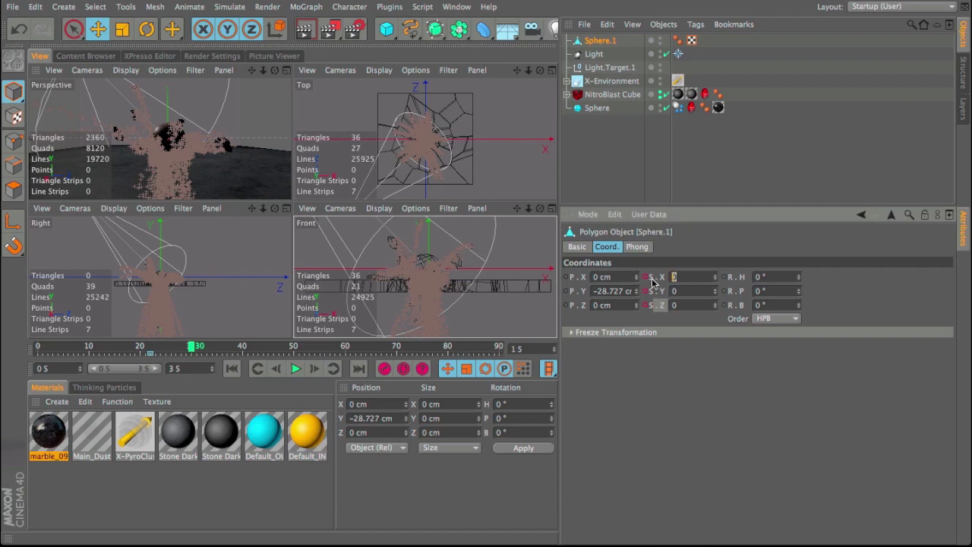
pyautogui.write('2')
pyautogui.press('Tab')
pyautogui.write('2')
pyautogui.press('Tab')
pyautogui.press('Return')
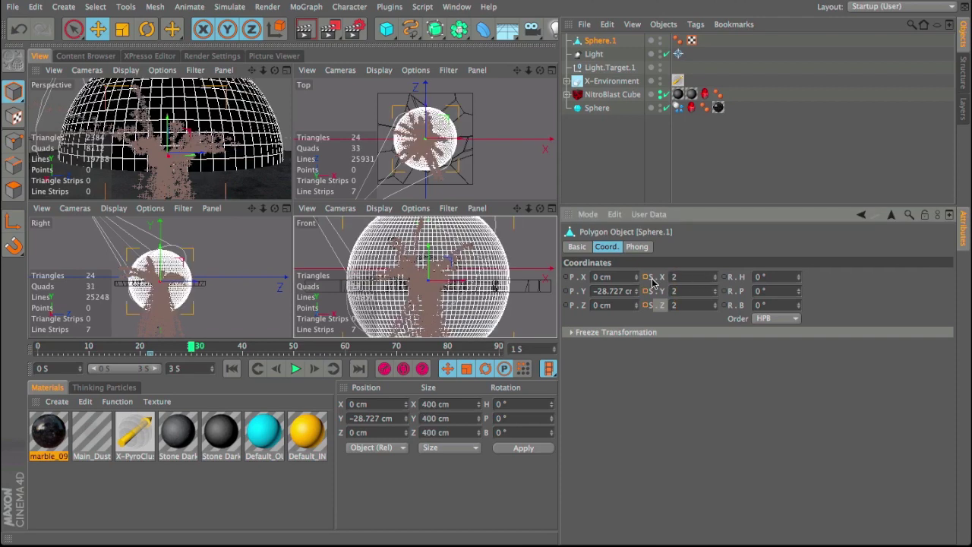
pyautogui.keyDown('ctrl'); pyautogui.click(645, 276); pyautogui.keyUp('ctrl')
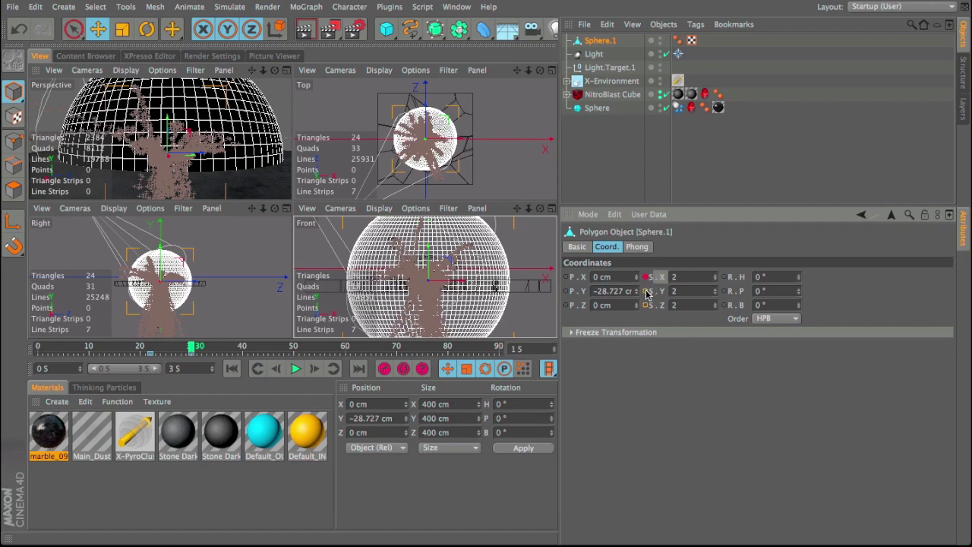
pyautogui.keyDown('ctrl'); pyautogui.click(646, 291); pyautogui.keyUp('ctrl')
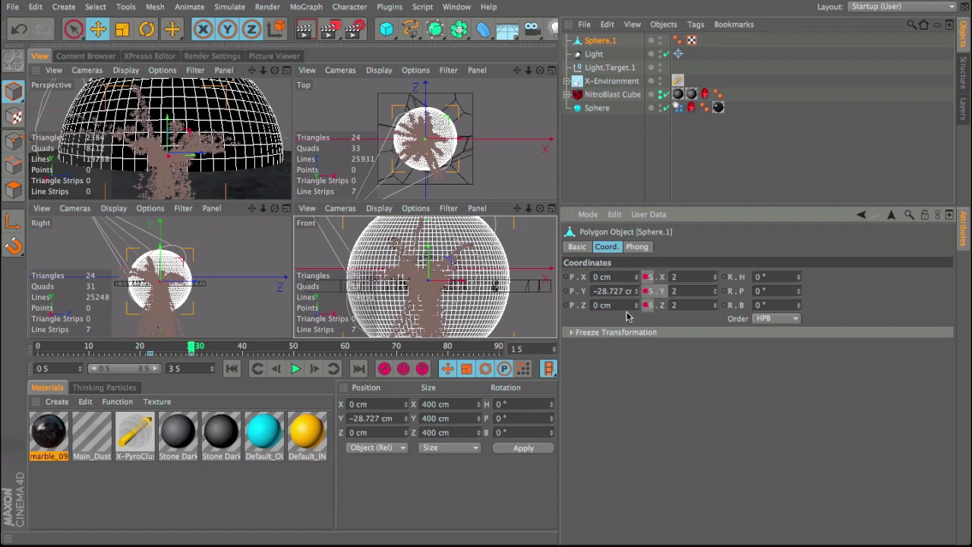
# Key the scale back to 0 on frame 31, preview it, and rewind to frame 0
pyautogui.moveTo(190, 347); pyautogui.dragTo(215, 349)
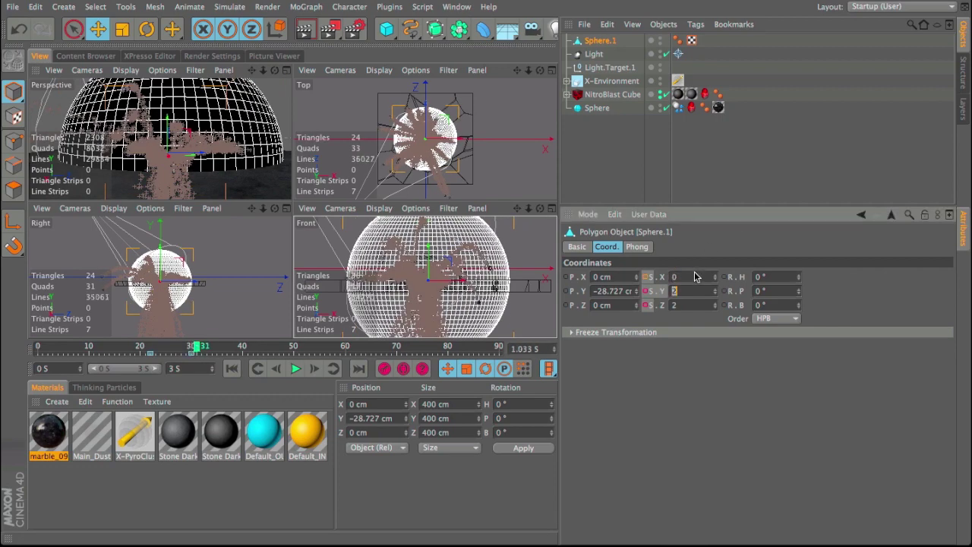
pyautogui.write('0')
pyautogui.press('Tab')
pyautogui.write('0')
pyautogui.press('Return')
pyautogui.keyDown('ctrl'); pyautogui.click(645, 276); pyautogui.keyUp('ctrl')
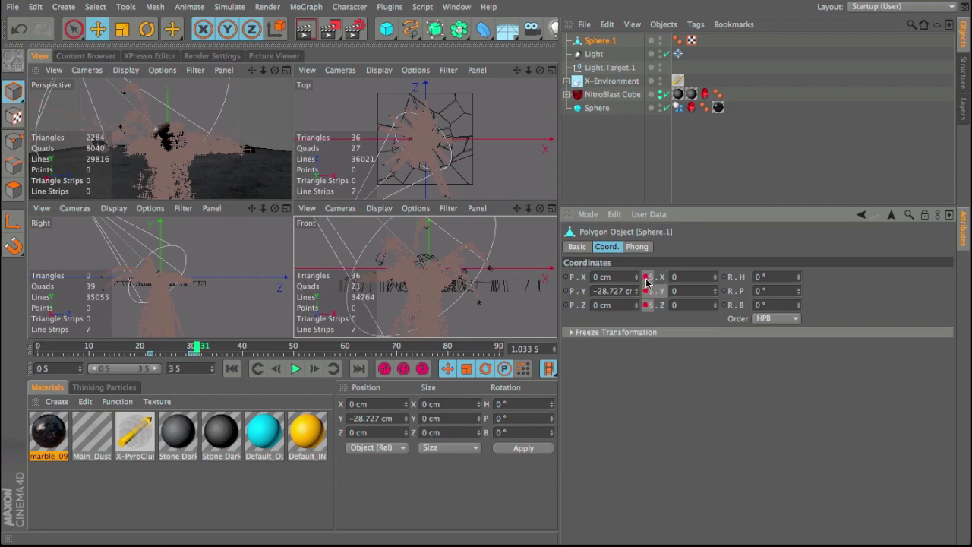
pyautogui.moveTo(199, 355); pyautogui.dragTo(165, 349)
pyautogui.click(233, 368)
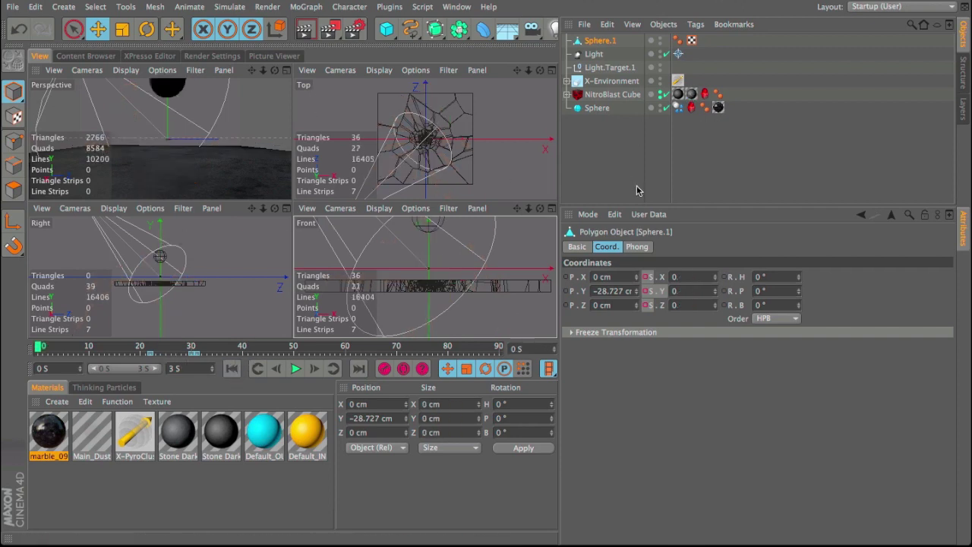
# Rename Sphere.1 to Collider, delete its UVW tag, and hide it in the viewports
pyautogui.doubleClick(600, 40)
pyautogui.write('C')
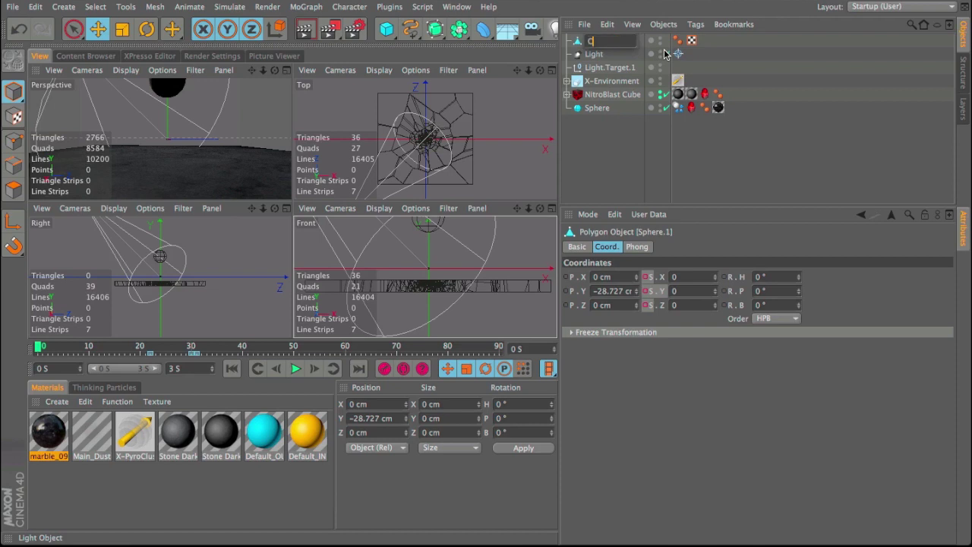
pyautogui.write('ollider')
pyautogui.press('Return')
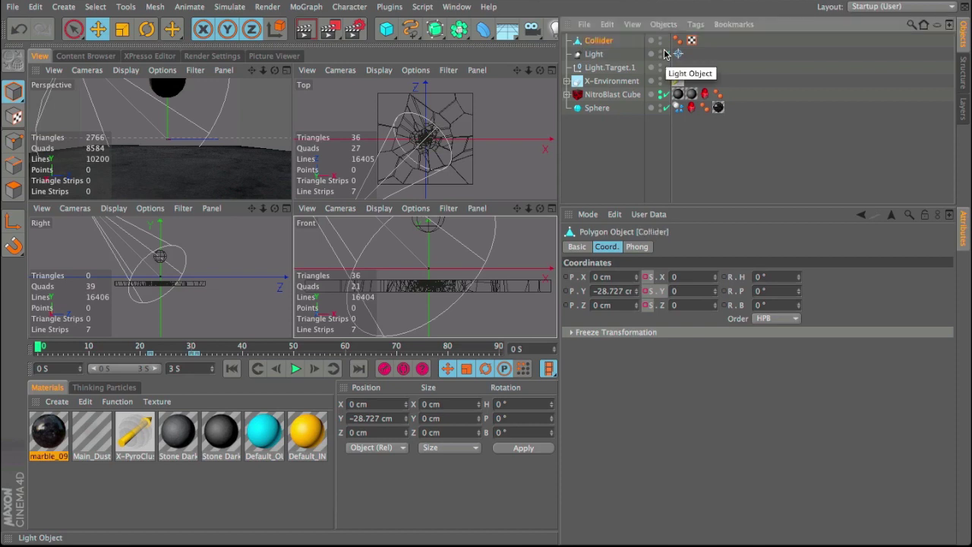
pyautogui.click(691, 41)
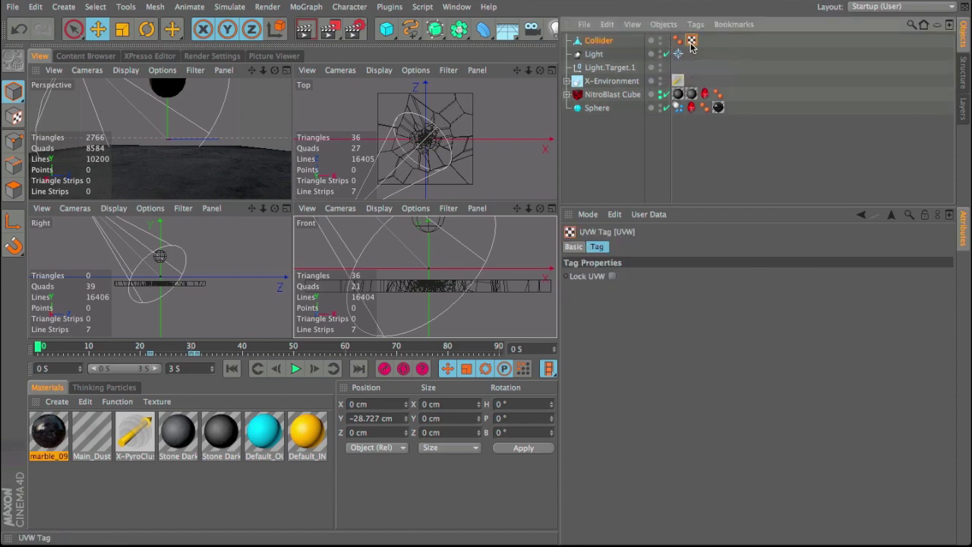
pyautogui.press('Delete')
pyautogui.click(663, 41)
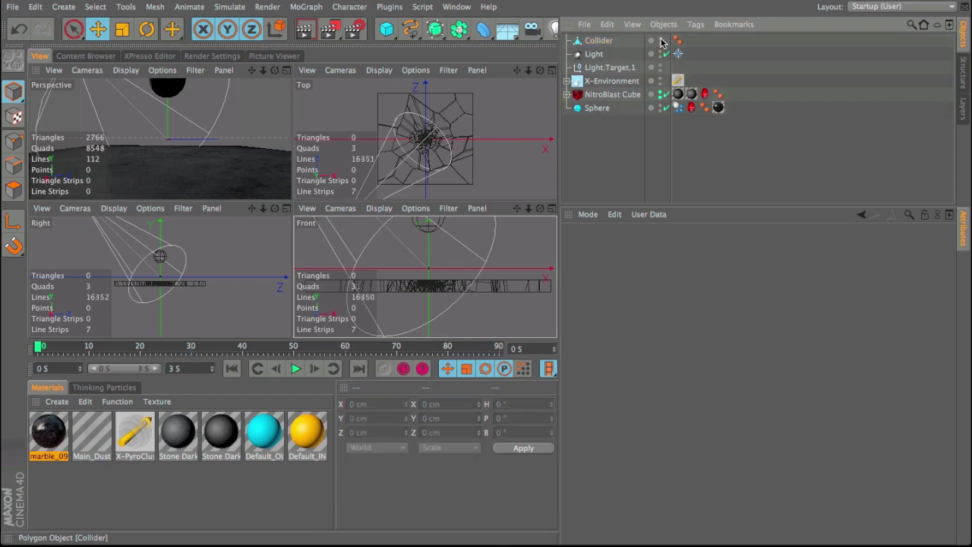
pyautogui.click(661, 40)
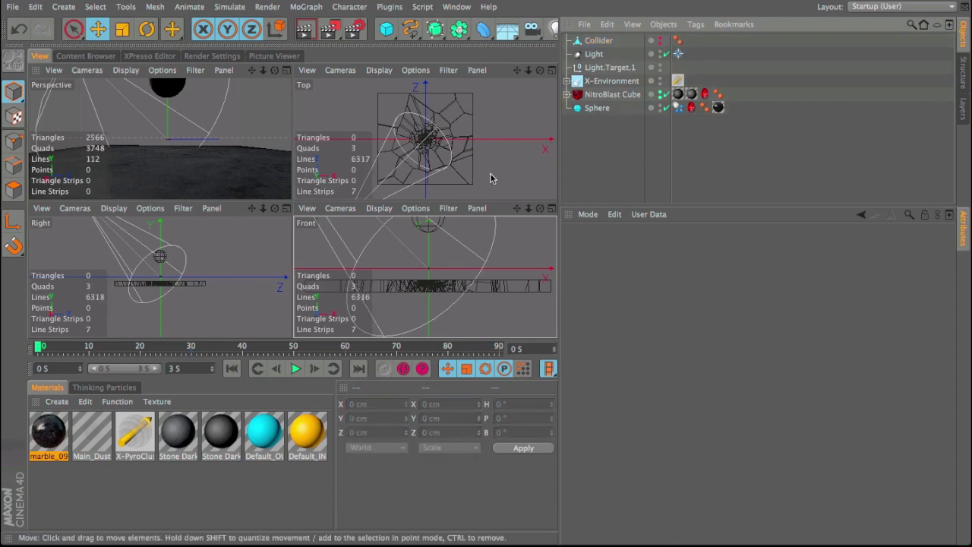
# Add a Null named TP and give it an XPresso tag
pyautogui.click(286, 70)
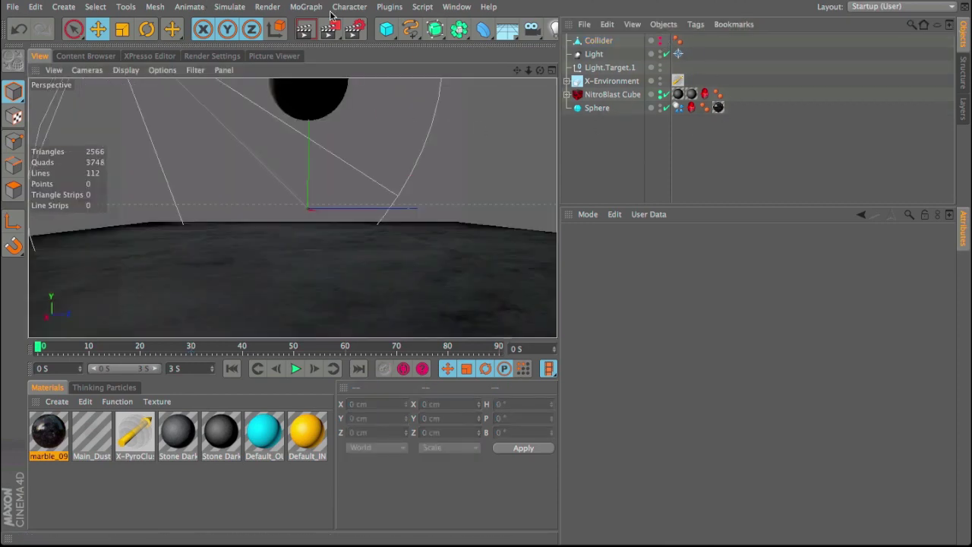
pyautogui.click(387, 29)
pyautogui.click(428, 41)
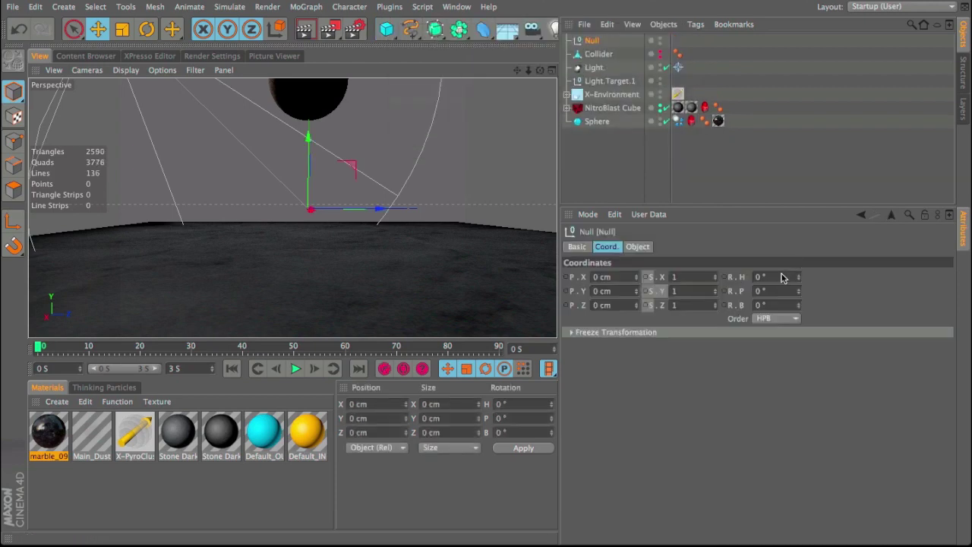
pyautogui.doubleClick(593, 41)
pyautogui.write('TP')
pyautogui.press('Return')
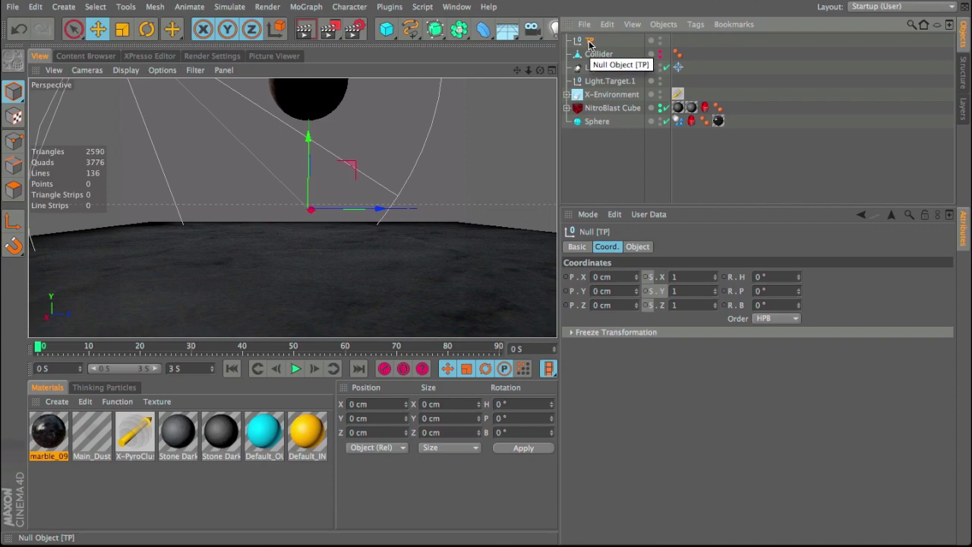
pyautogui.rightClick(590, 44)
pyautogui.moveTo(636, 2)
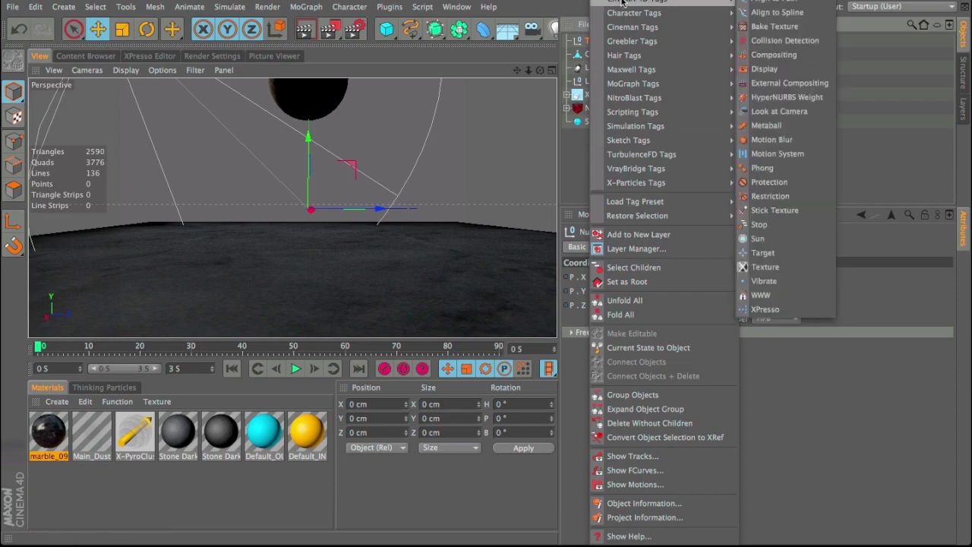
pyautogui.click(766, 310)
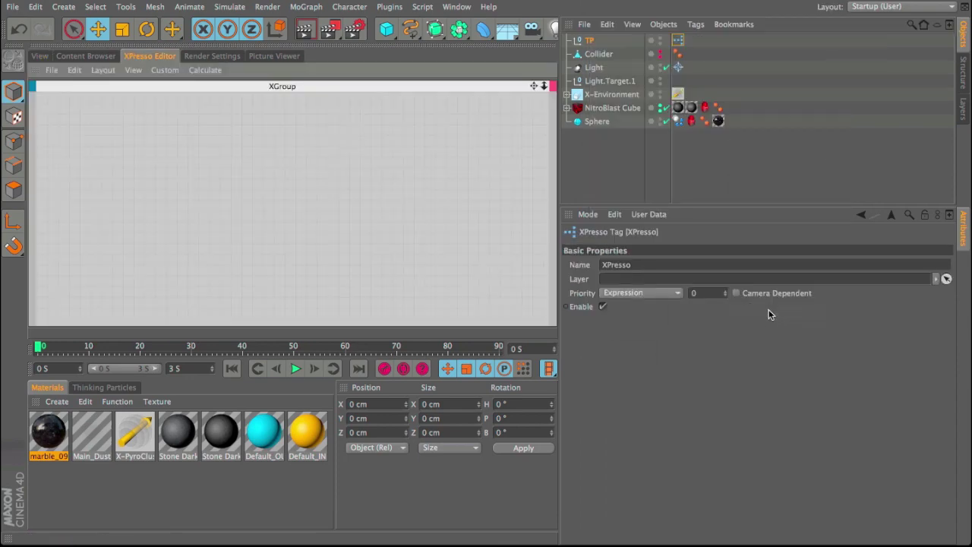
# Add a P Pass particle node to the XPresso graph
pyautogui.rightClick(130, 149)
pyautogui.moveTo(152, 159)
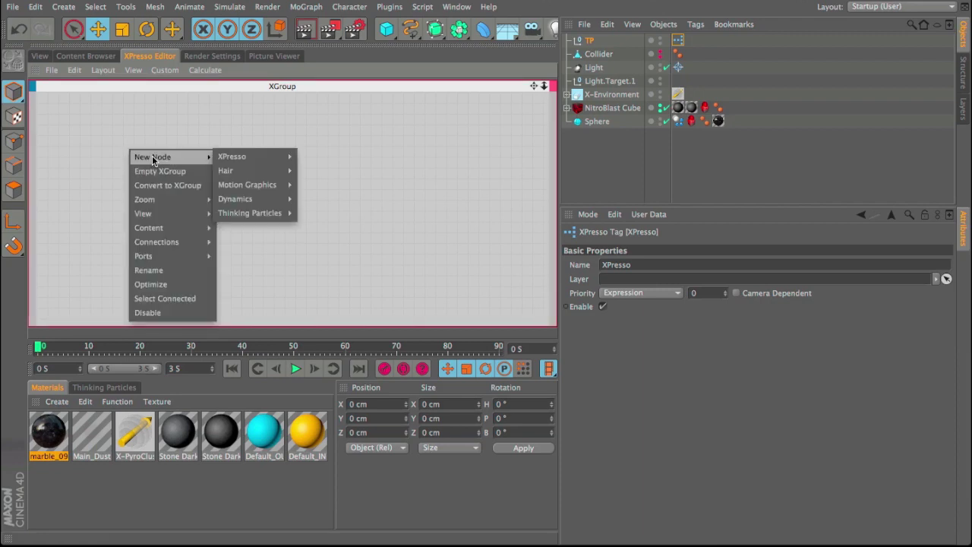
pyautogui.moveTo(251, 213)
pyautogui.moveTo(313, 215)
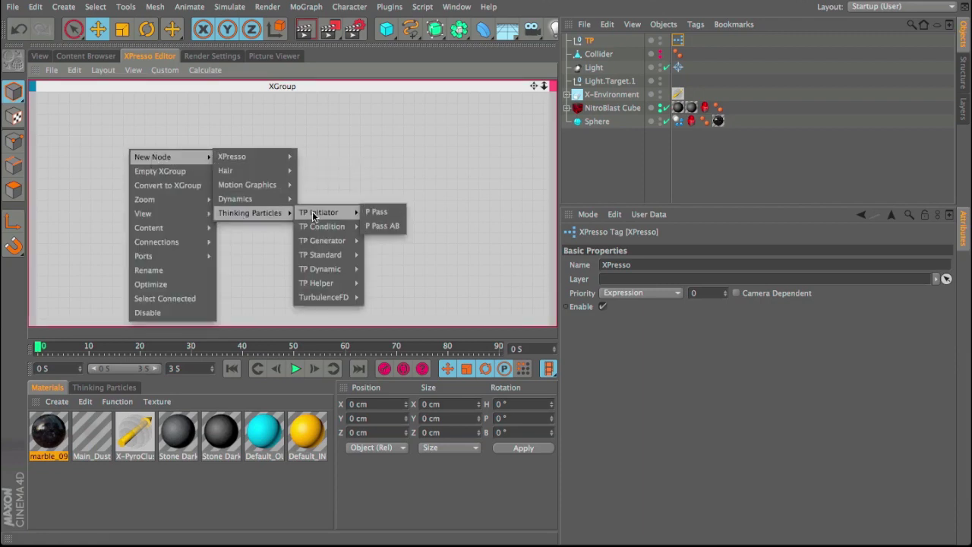
pyautogui.click(390, 214)
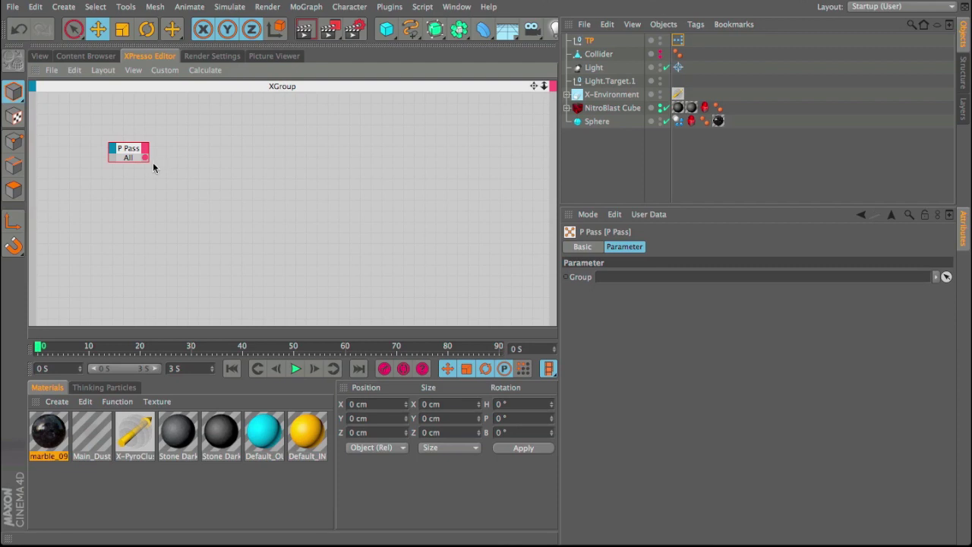
pyautogui.moveTo(137, 152); pyautogui.dragTo(141, 166)
# Add a PDeflector node using the Collider object and wire P Pass into it
pyautogui.rightClick(192, 161)
pyautogui.moveTo(249, 173)
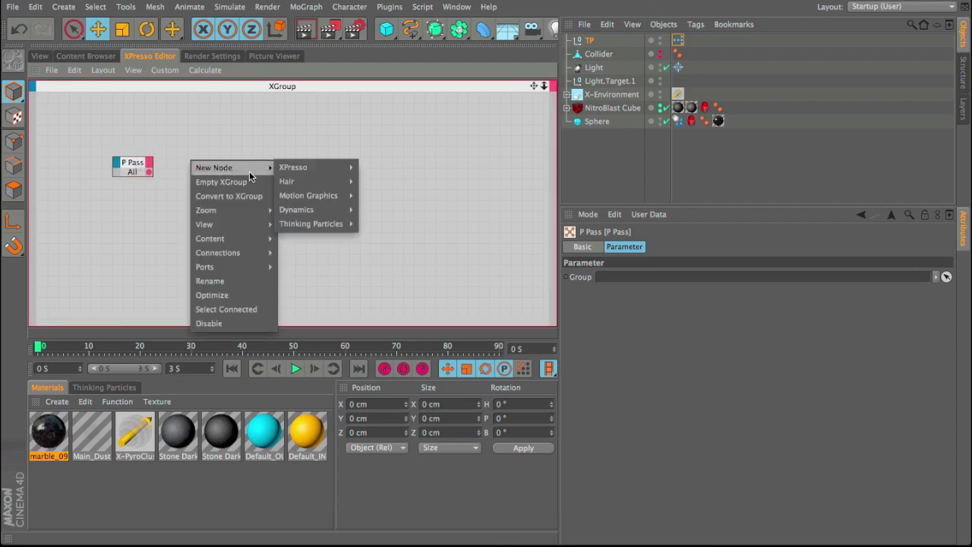
pyautogui.moveTo(315, 222)
pyautogui.moveTo(395, 279)
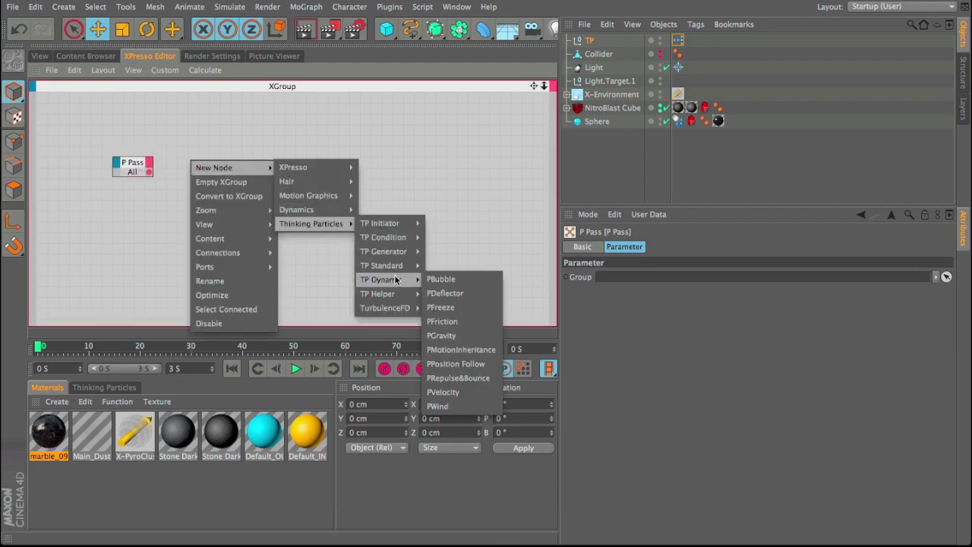
pyautogui.click(448, 294)
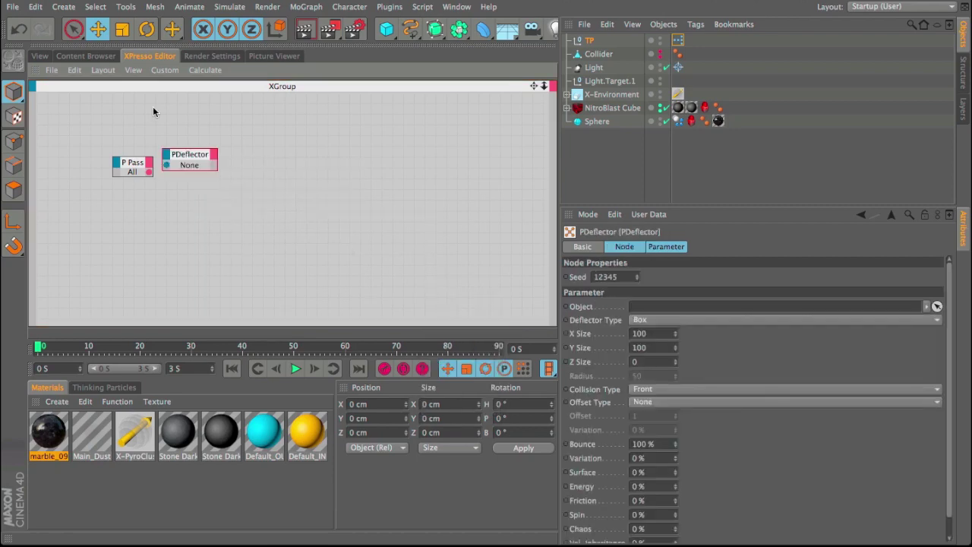
pyautogui.moveTo(190, 156); pyautogui.dragTo(224, 167)
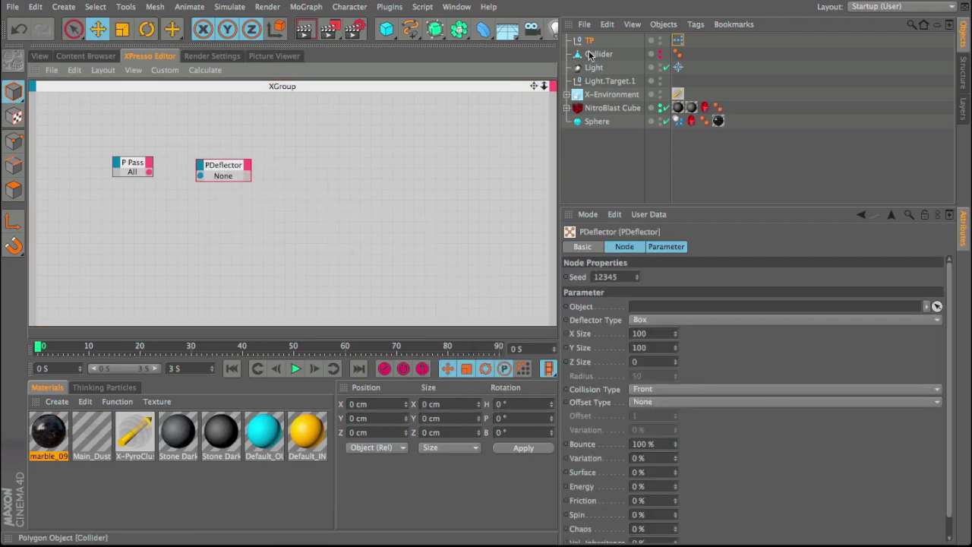
pyautogui.moveTo(590, 55); pyautogui.dragTo(654, 308)
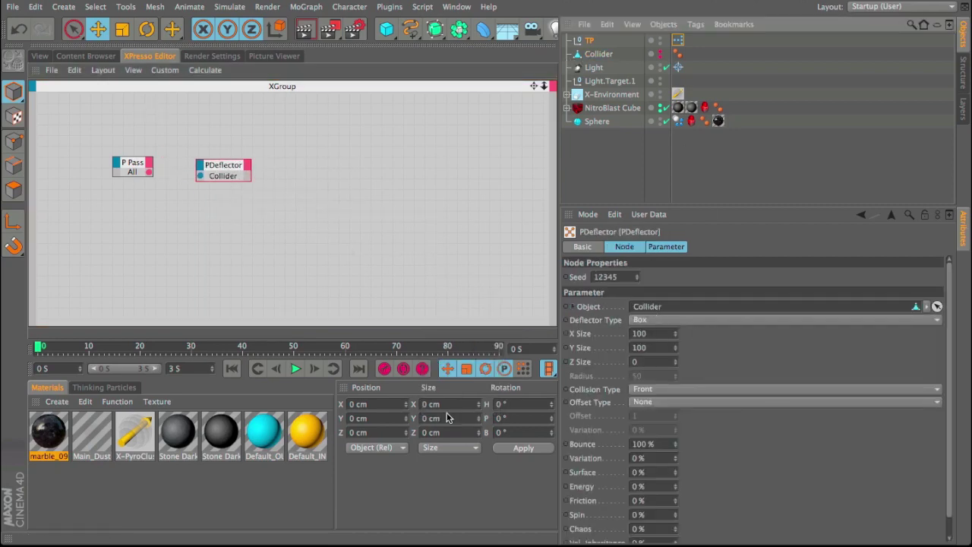
pyautogui.moveTo(200, 176); pyautogui.dragTo(150, 171)
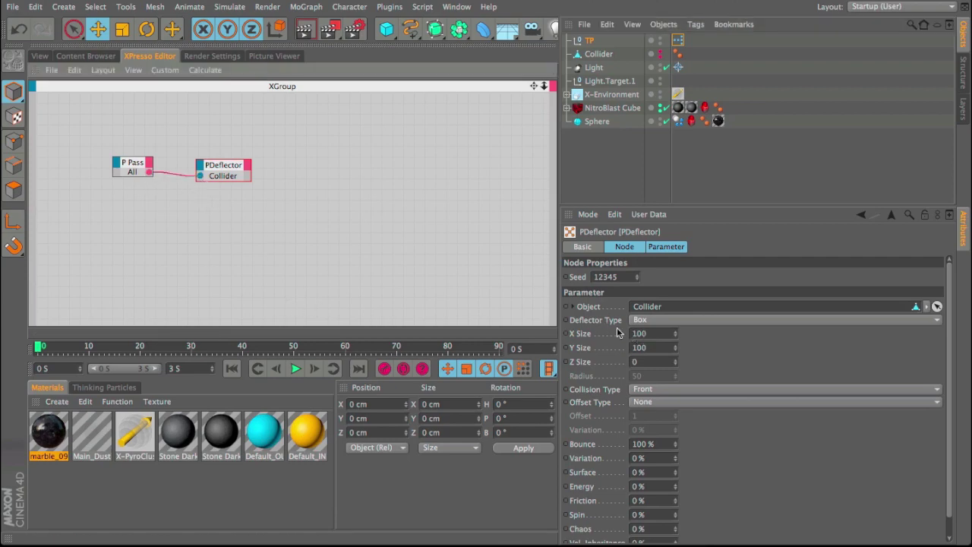
pyautogui.click(644, 320)
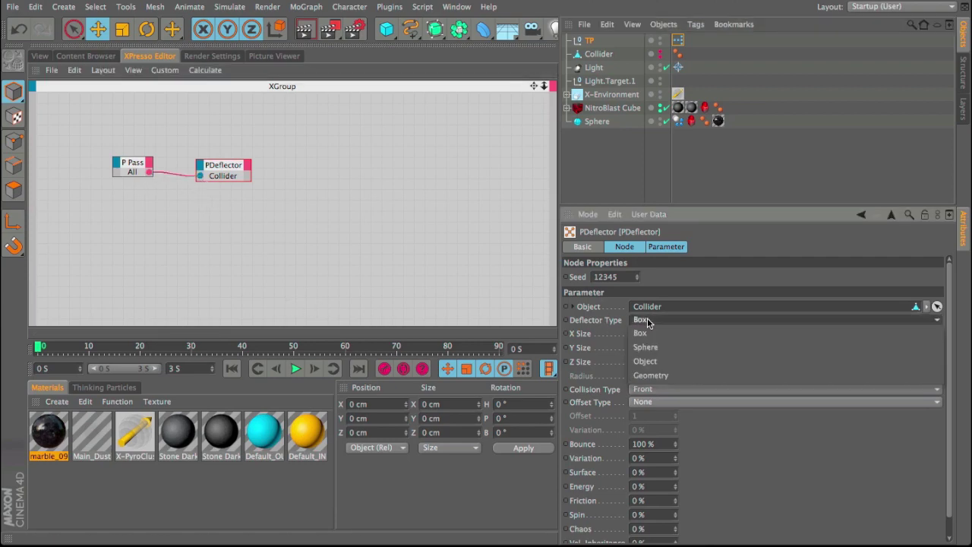
# Set the deflector type to Object with Bounce at 10%
pyautogui.click(656, 363)
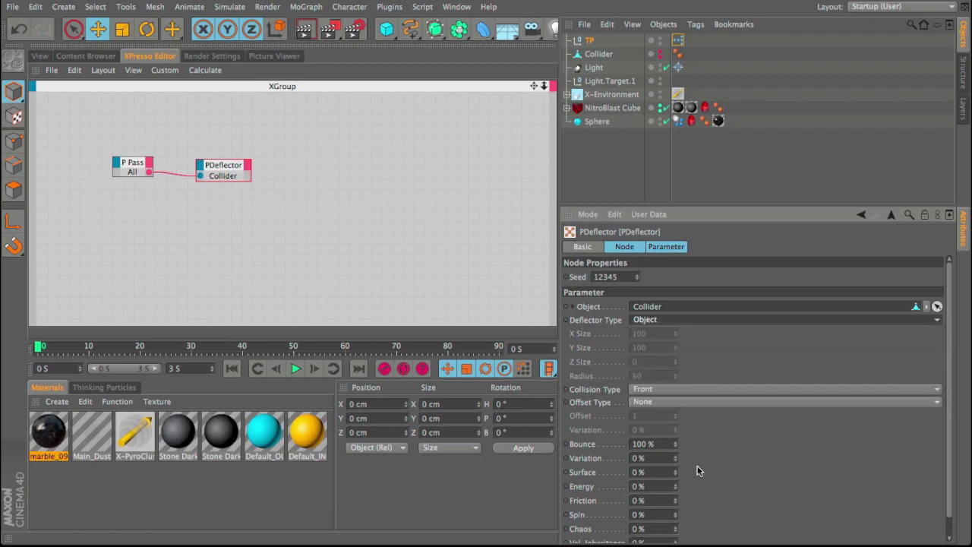
pyautogui.scroll(-1, 948, 373)
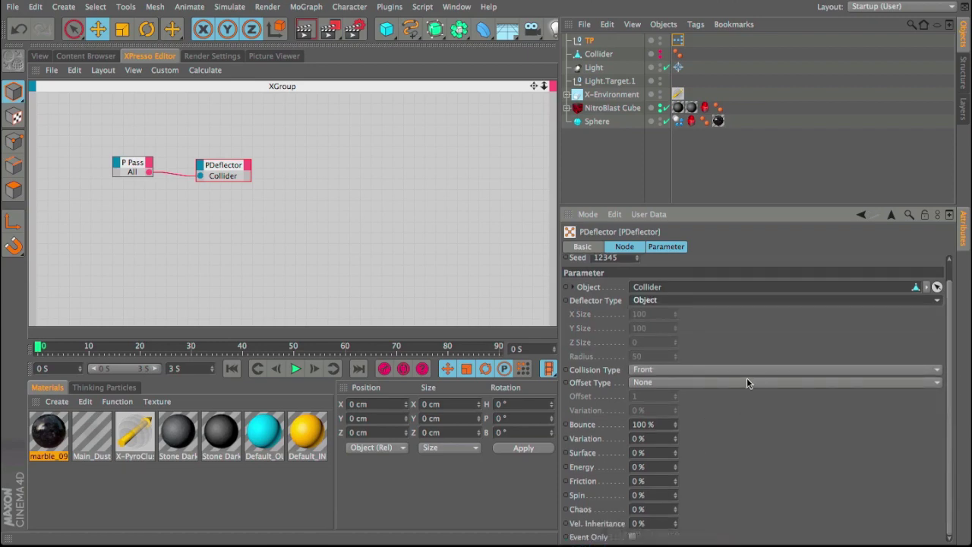
pyautogui.click(647, 424)
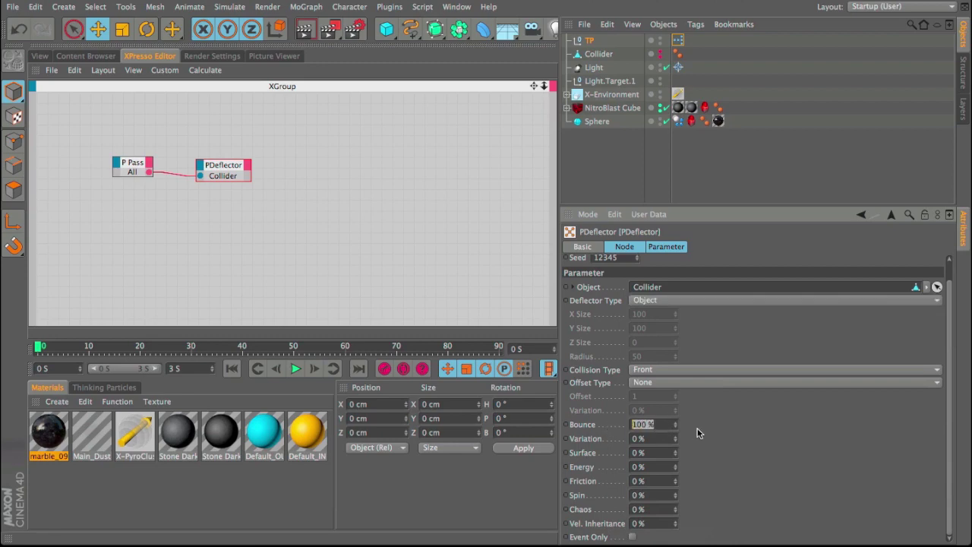
pyautogui.write('10')
pyautogui.press('Tab')
# Enter Energy 20%, Friction 30%, Chaos 20% and Vel. Inheritance 40% on the deflector
pyautogui.press('Tab')
pyautogui.press('Tab')
pyautogui.press('Tab')
pyautogui.hotkey('shift', 'Tab')
pyautogui.write('20')
pyautogui.press('Tab')
pyautogui.write('30')
pyautogui.press('Tab')
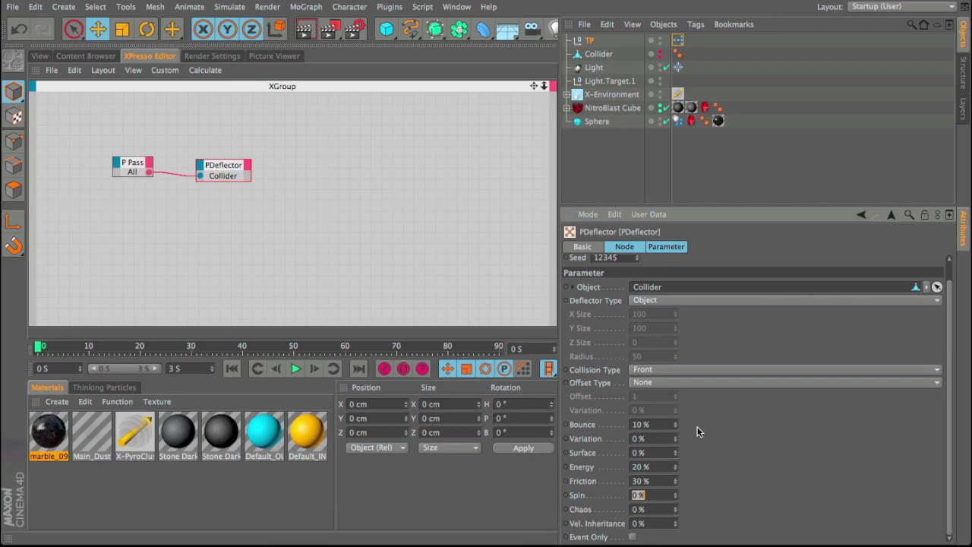
pyautogui.press('Tab')
pyautogui.write('20')
pyautogui.press('Tab')
pyautogui.write('40')
pyautogui.press('Tab')
# Back in the 3D view, render the dust shockwave at frames 28 and 30
pyautogui.click(38, 56)
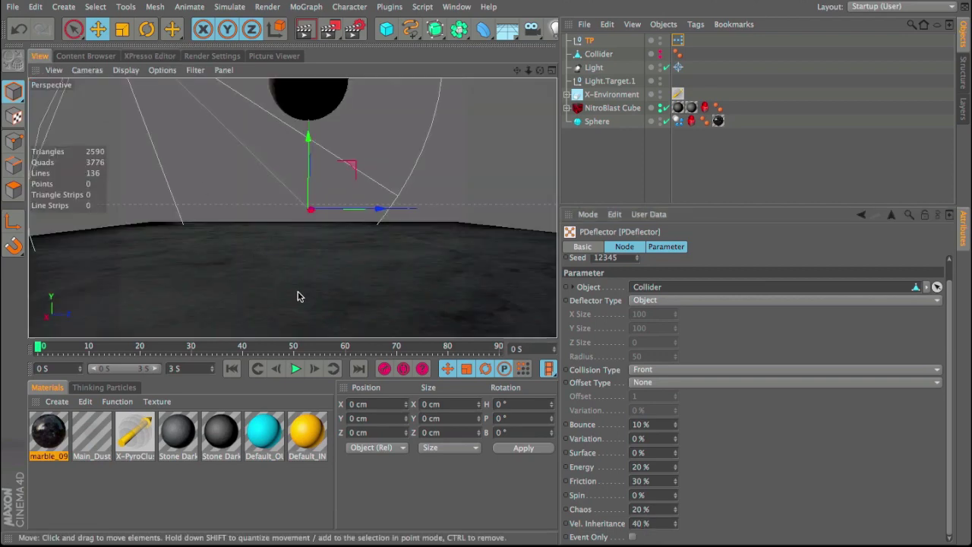
pyautogui.click(296, 369)
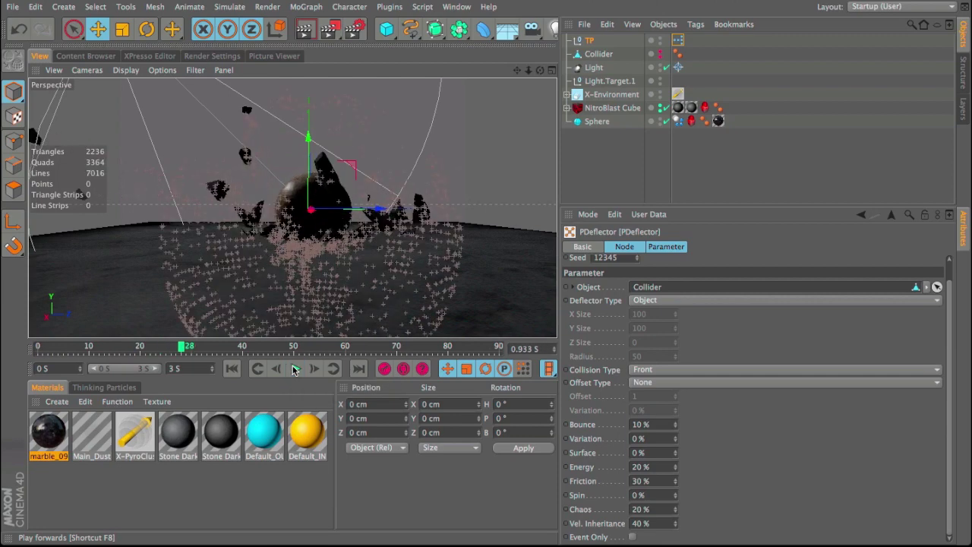
pyautogui.click(295, 368)
pyautogui.hotkey('ctrl', 'r')
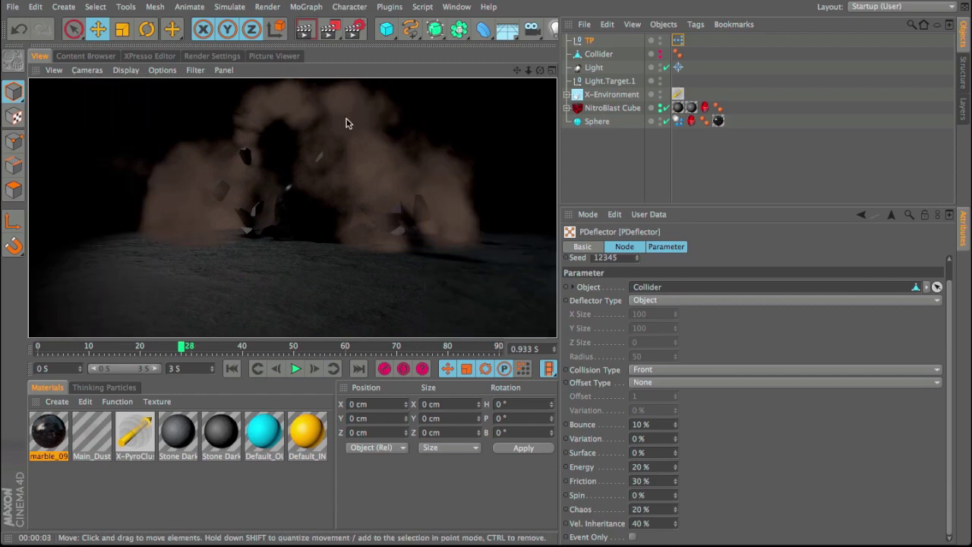
pyautogui.click(313, 368)
pyautogui.click(312, 368)
pyautogui.hotkey('ctrl', 'r')
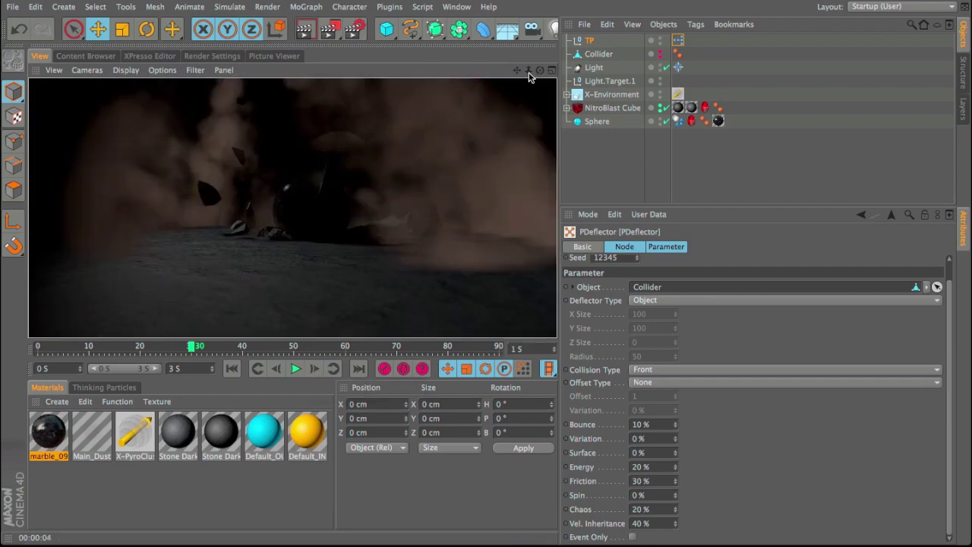
pyautogui.moveTo(529, 74); pyautogui.dragTo(517, 75)
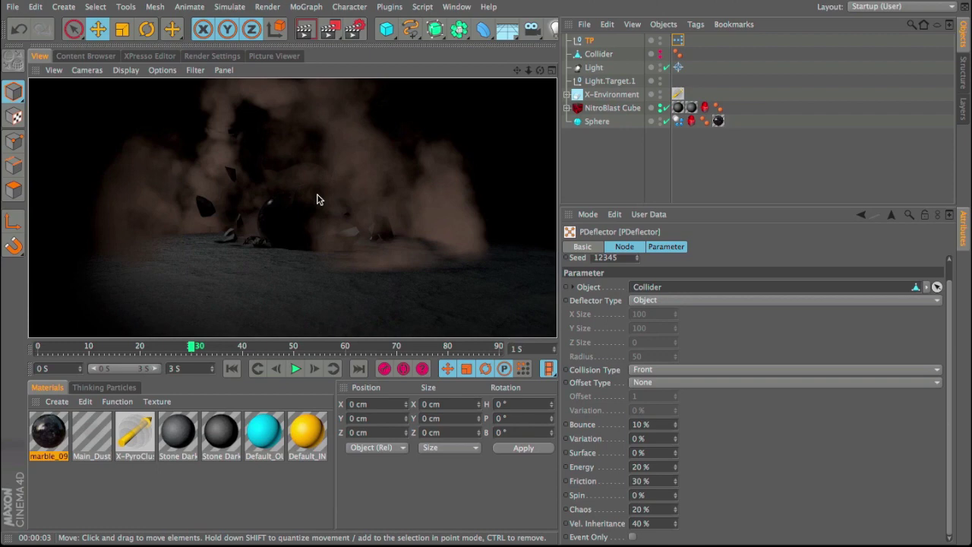
# Rewind, replay the simulation to frame 29, and render that frame
pyautogui.click(235, 369)
pyautogui.click(295, 370)
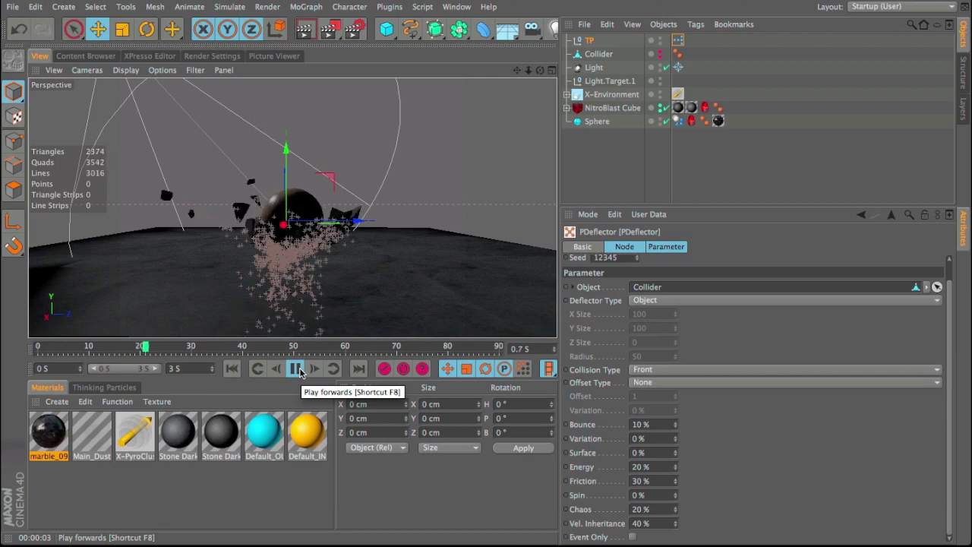
pyautogui.click(296, 369)
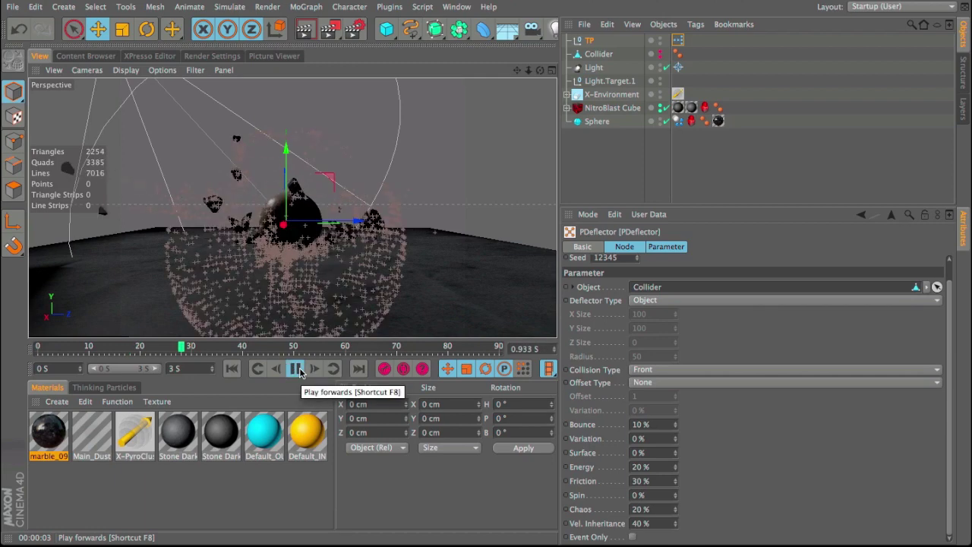
pyautogui.press('super+r')
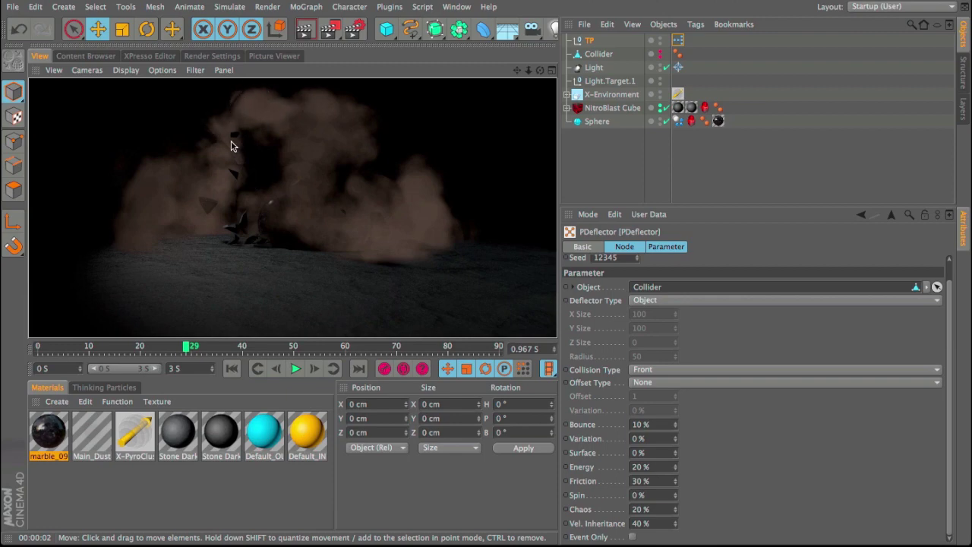
# Select the NitroBlast Cube, replay to frame 30, and bring up the Main_Dust material's options
pyautogui.click(232, 369)
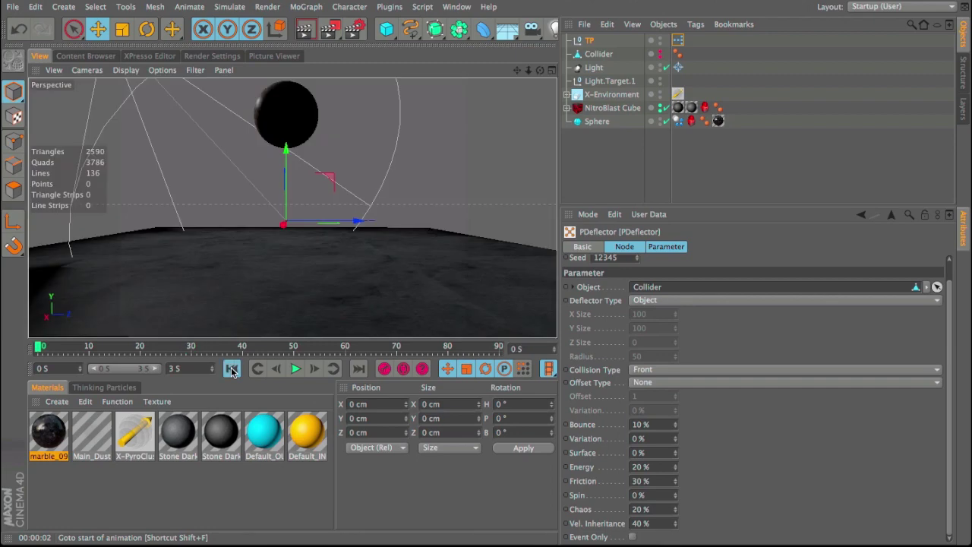
pyautogui.click(599, 109)
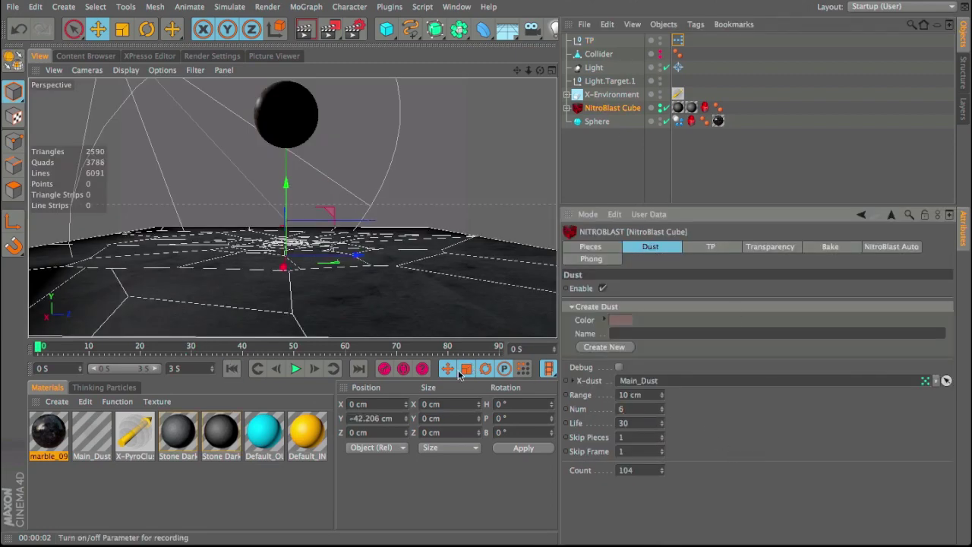
pyautogui.click(294, 369)
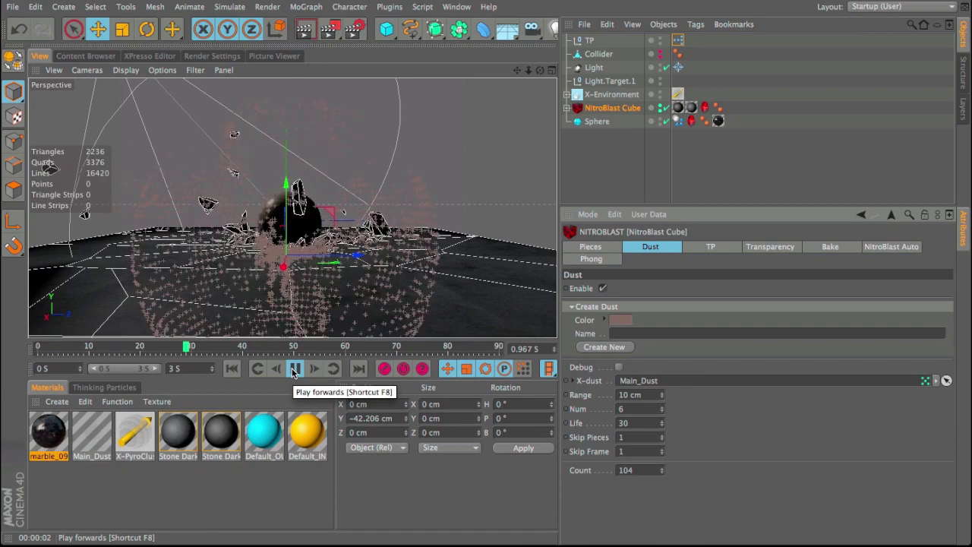
pyautogui.click(294, 369)
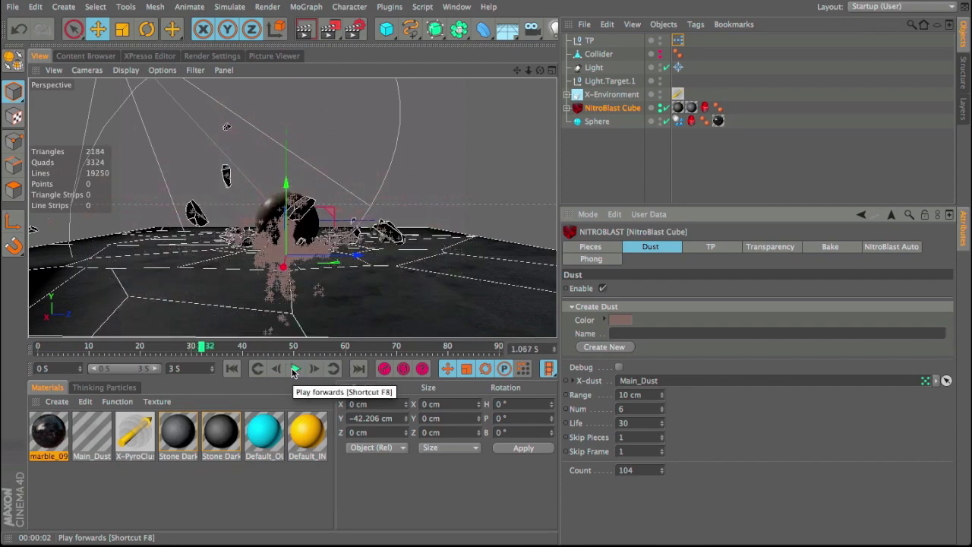
pyautogui.click(232, 368)
pyautogui.click(294, 369)
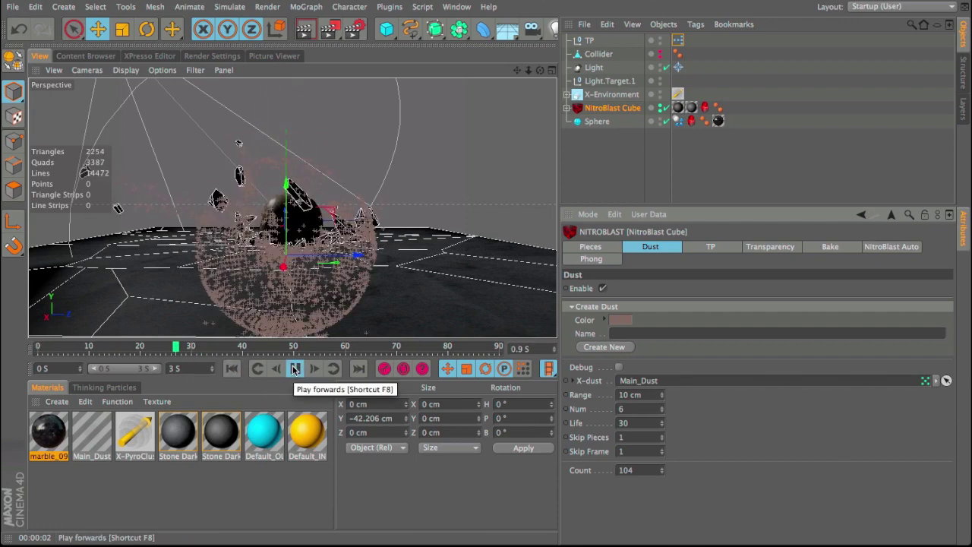
pyautogui.click(295, 369)
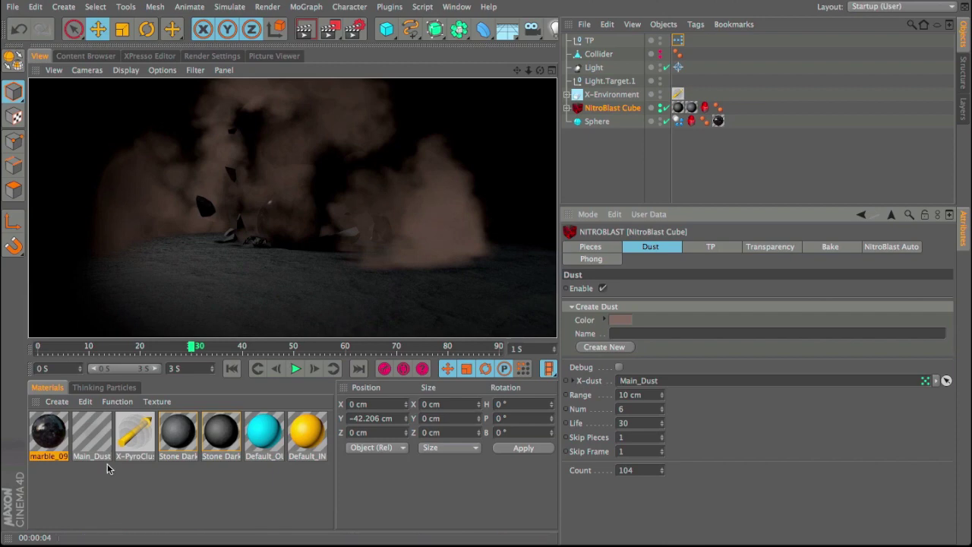
pyautogui.rightClick(90, 414)
# Recolour Main_Dust's gradient to light grey (165,161,158) fading to darker grey (136,133,130), then render
pyautogui.click(95, 102)
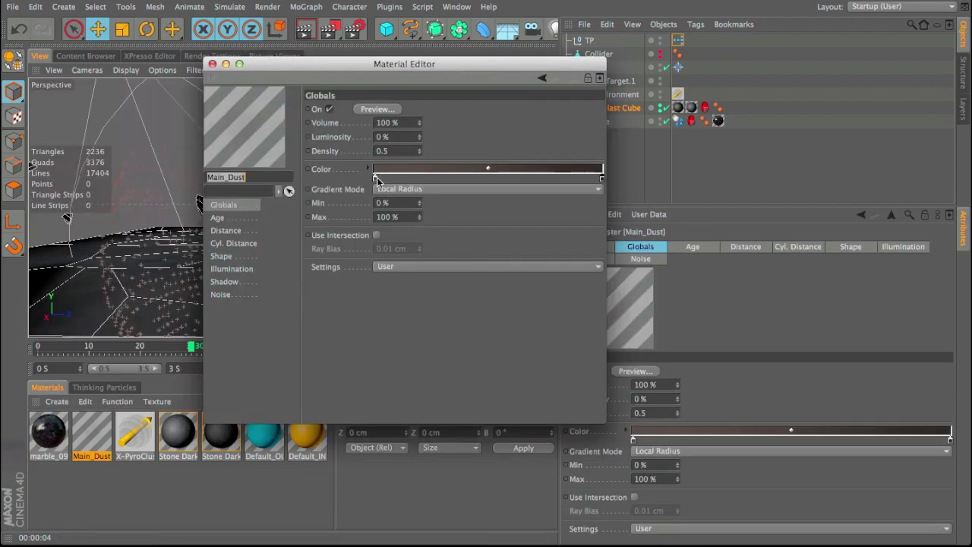
pyautogui.doubleClick(376, 177)
pyautogui.moveTo(369, 177); pyautogui.dragTo(305, 166)
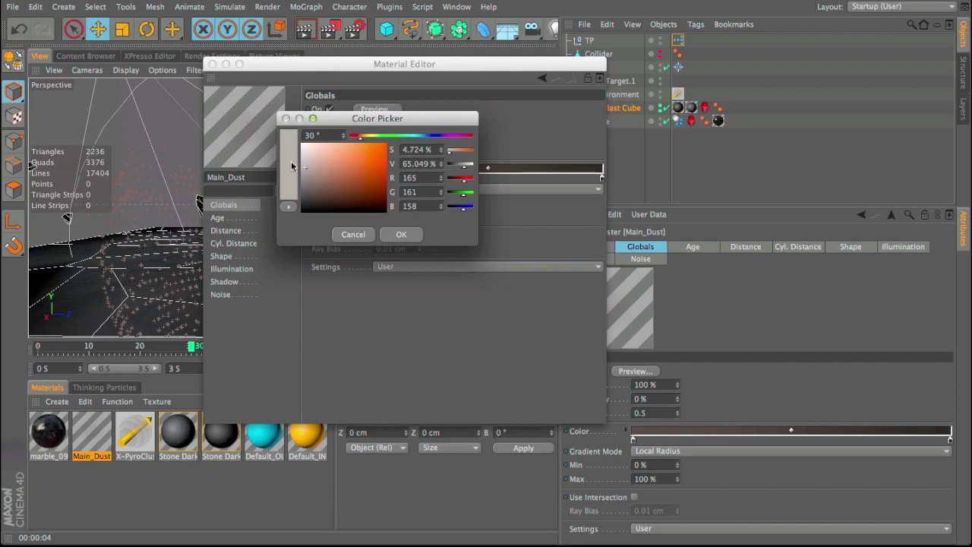
pyautogui.click(388, 234)
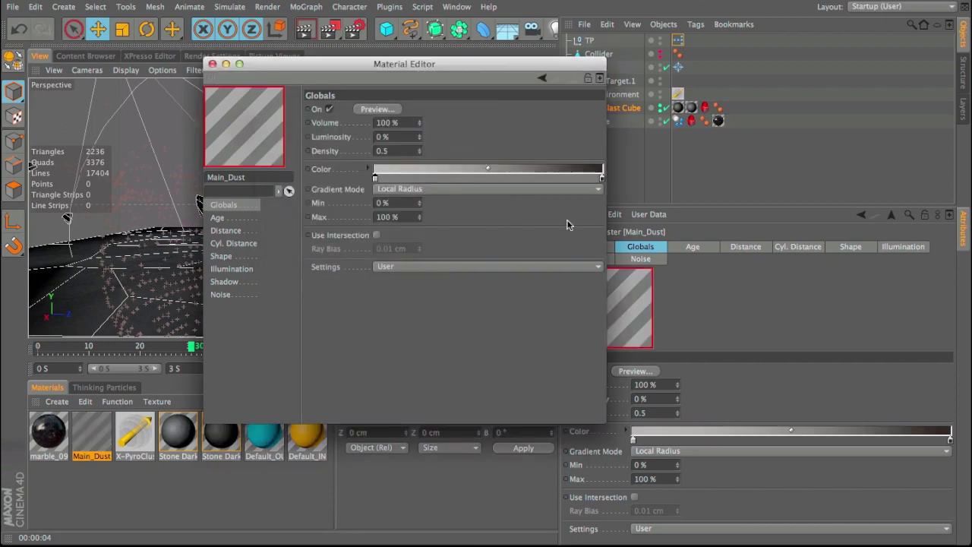
pyautogui.doubleClick(602, 177)
pyautogui.click(529, 179)
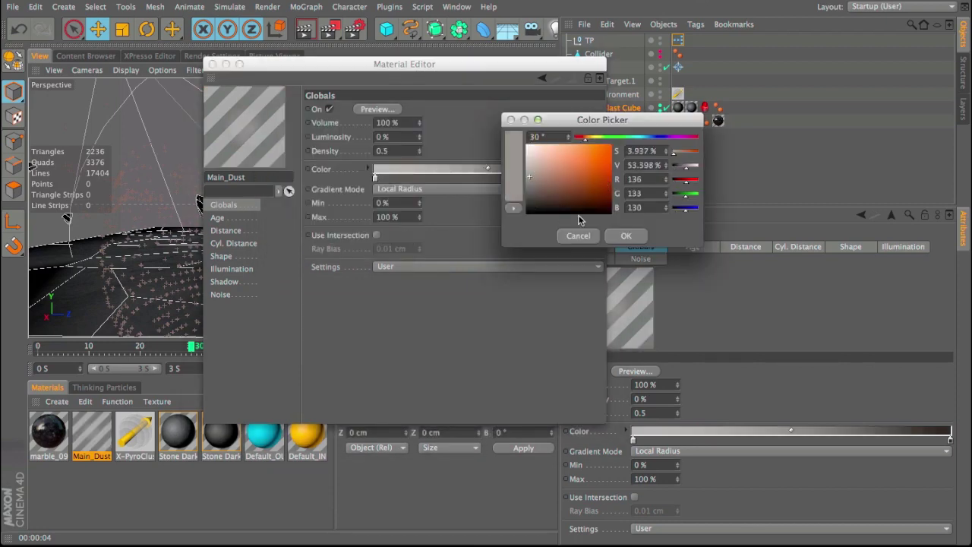
pyautogui.click(626, 236)
pyautogui.click(213, 64)
pyautogui.press('super+r')
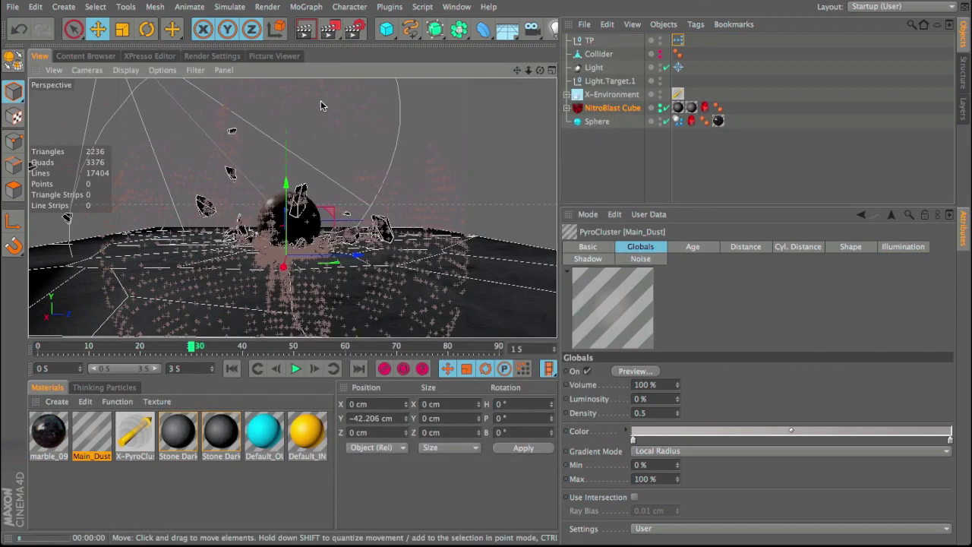